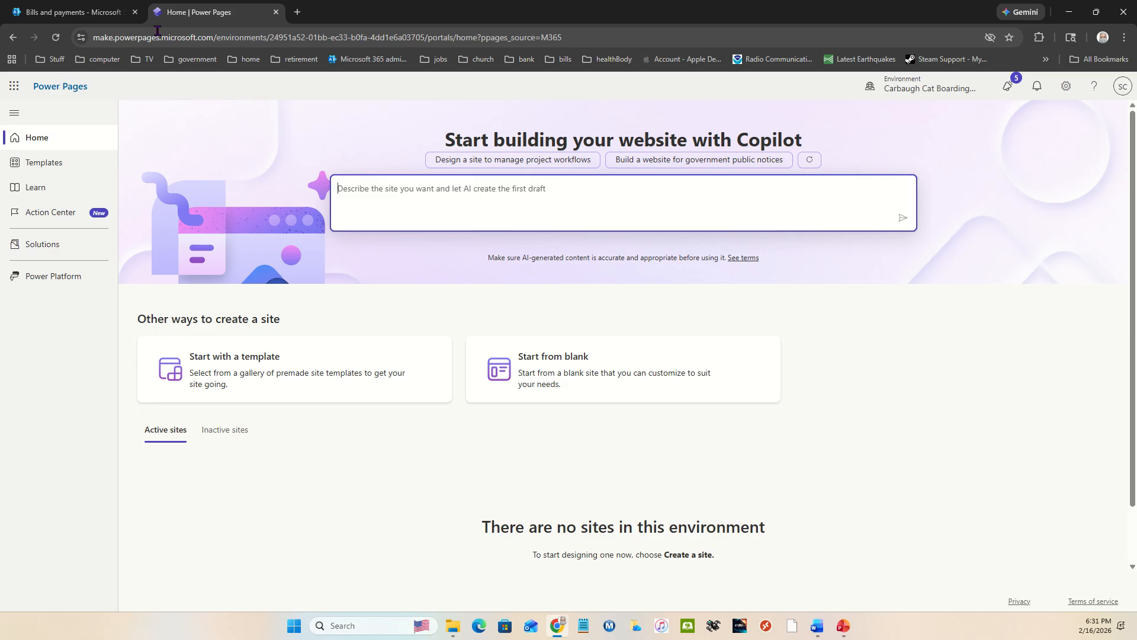
Open the Power Platform admin center from the Microsoft 365 admin center and display its list of environments.
click(68, 11)
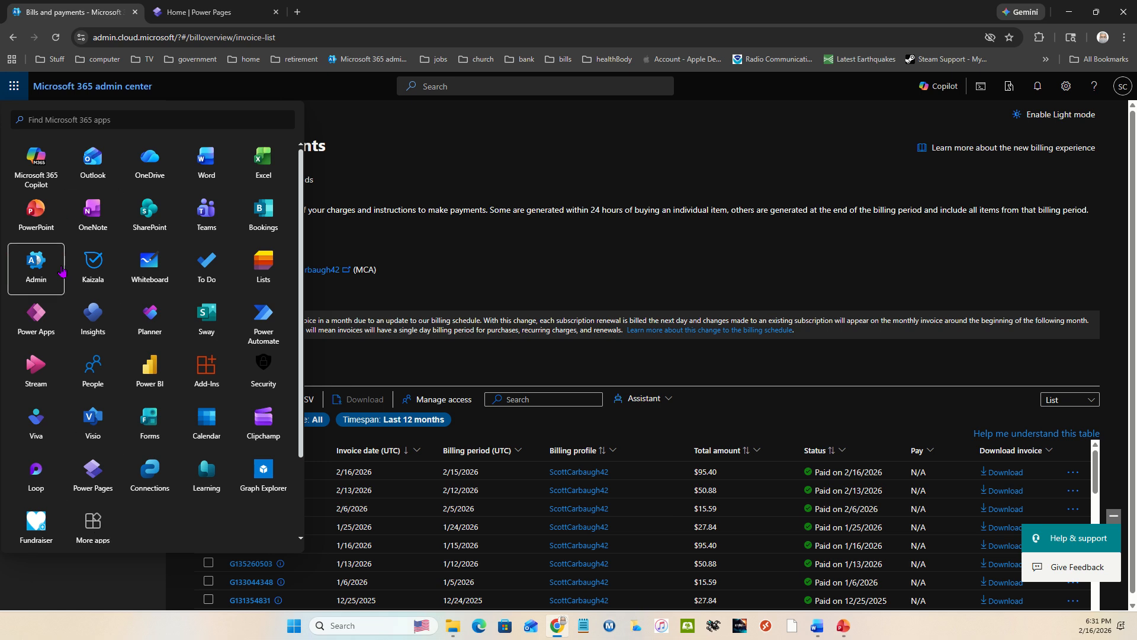
click(44, 267)
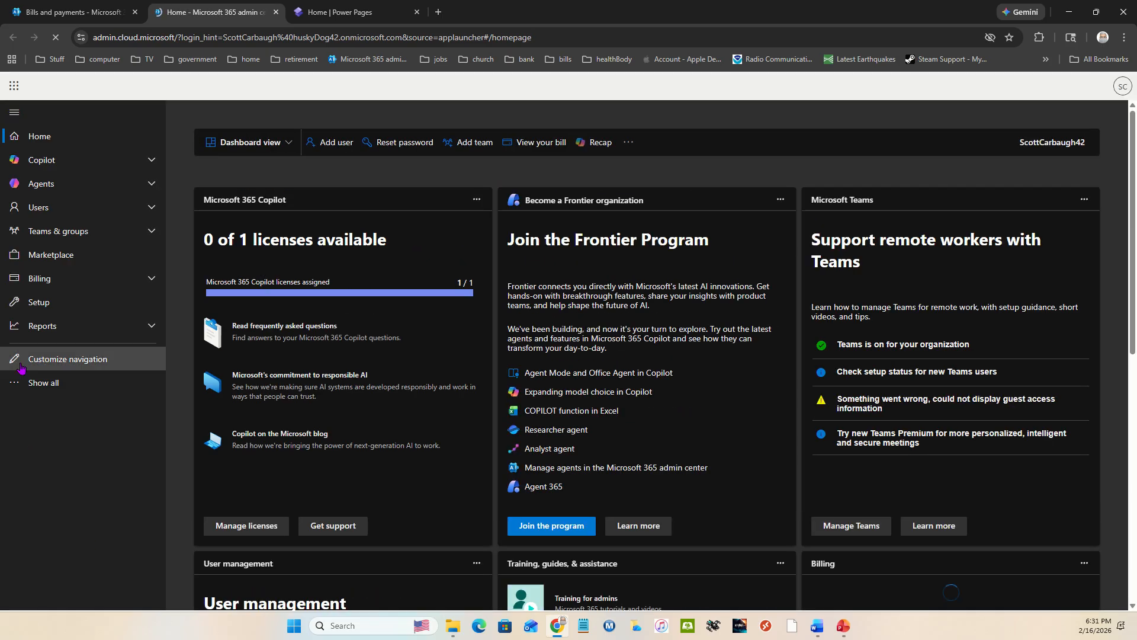
click(28, 386)
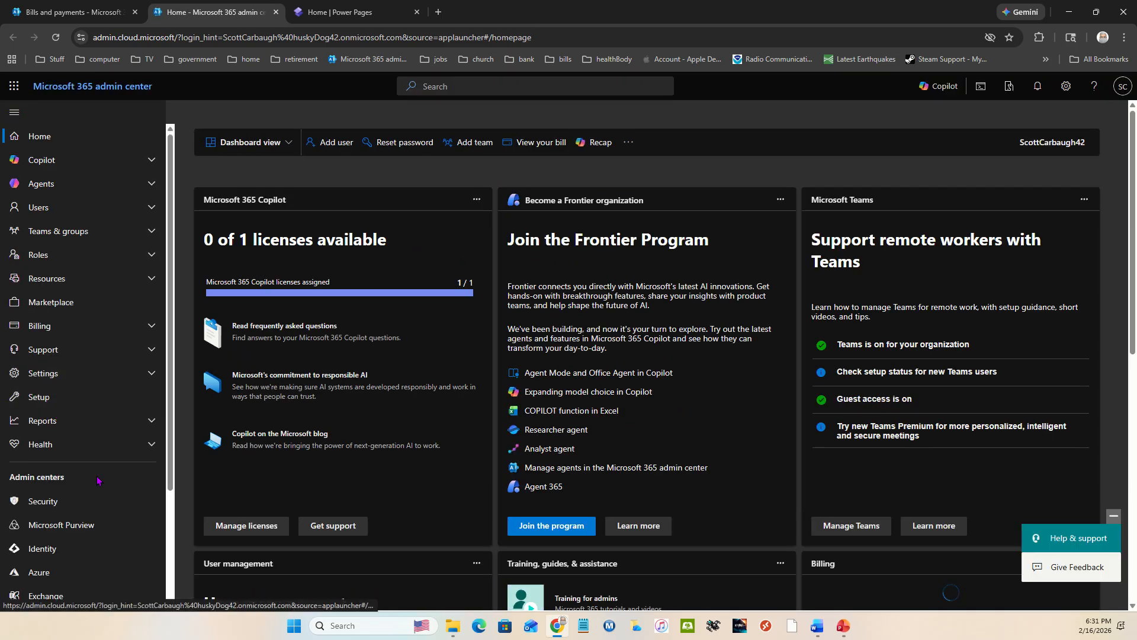
scroll(103, 508, down, 1)
scroll(103, 508, down, 2)
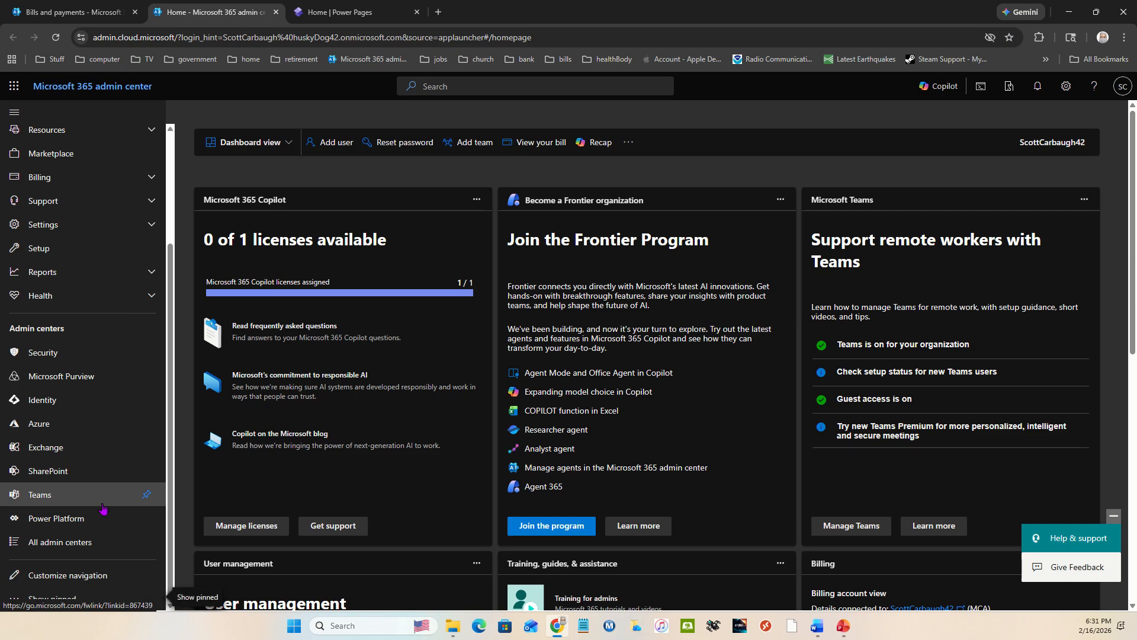
click(77, 518)
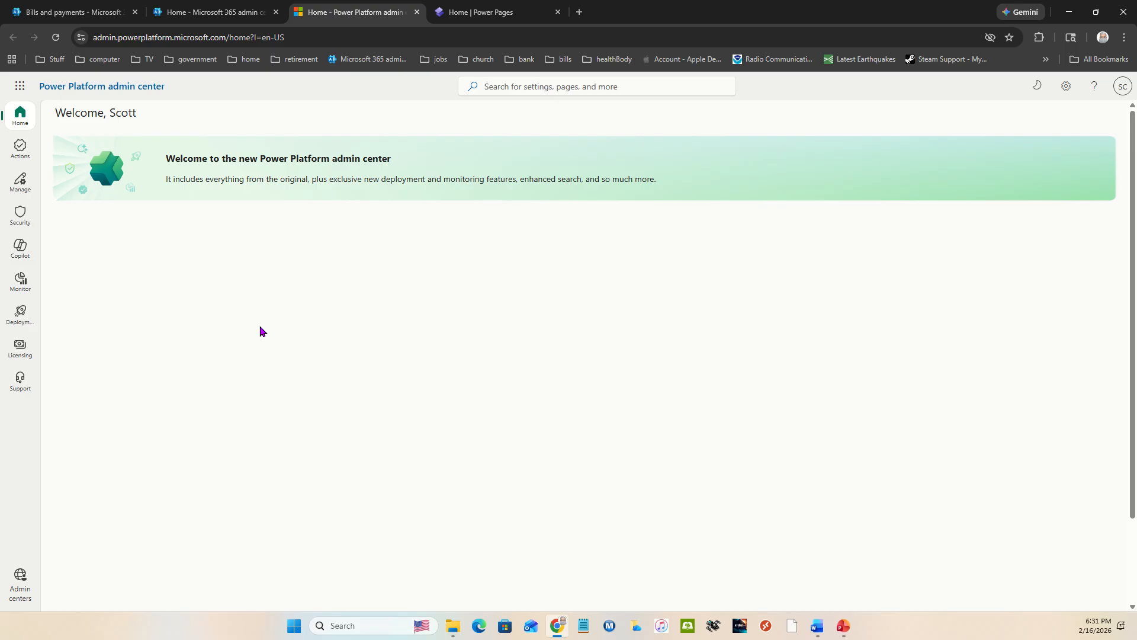
click(22, 183)
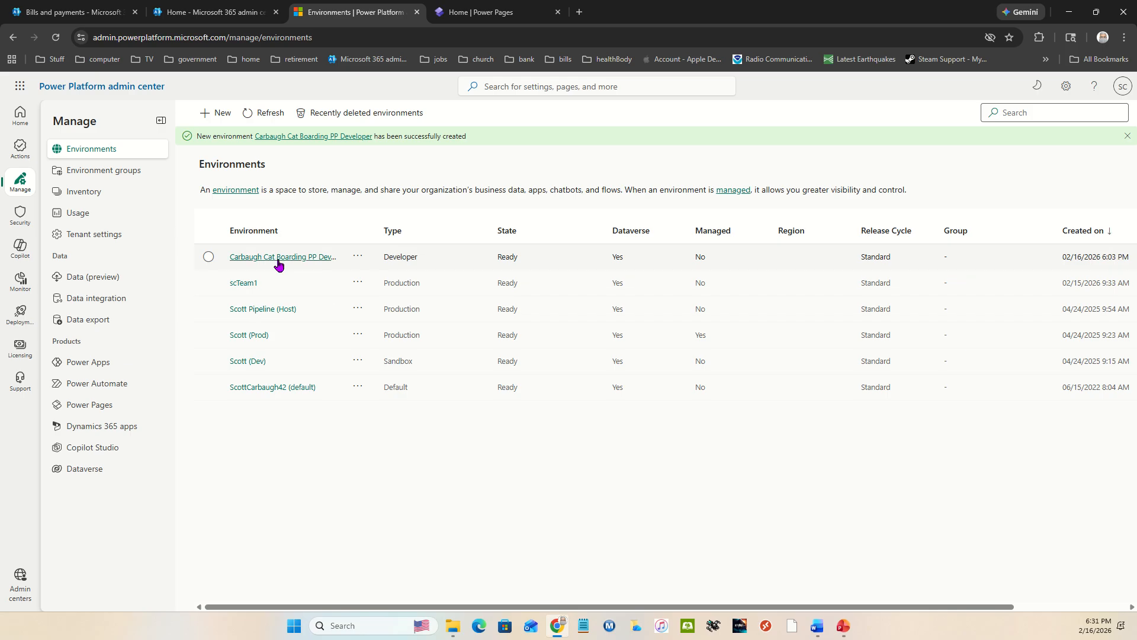
Start a new environment and examine the available group and environment type options.
click(210, 112)
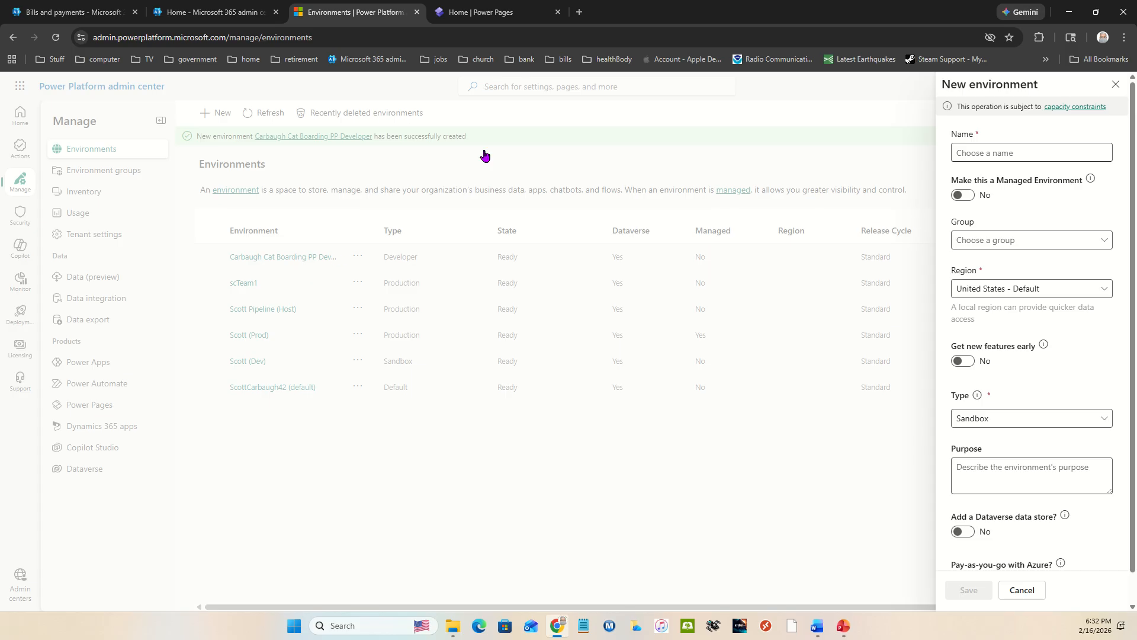
click(996, 150)
click(1014, 244)
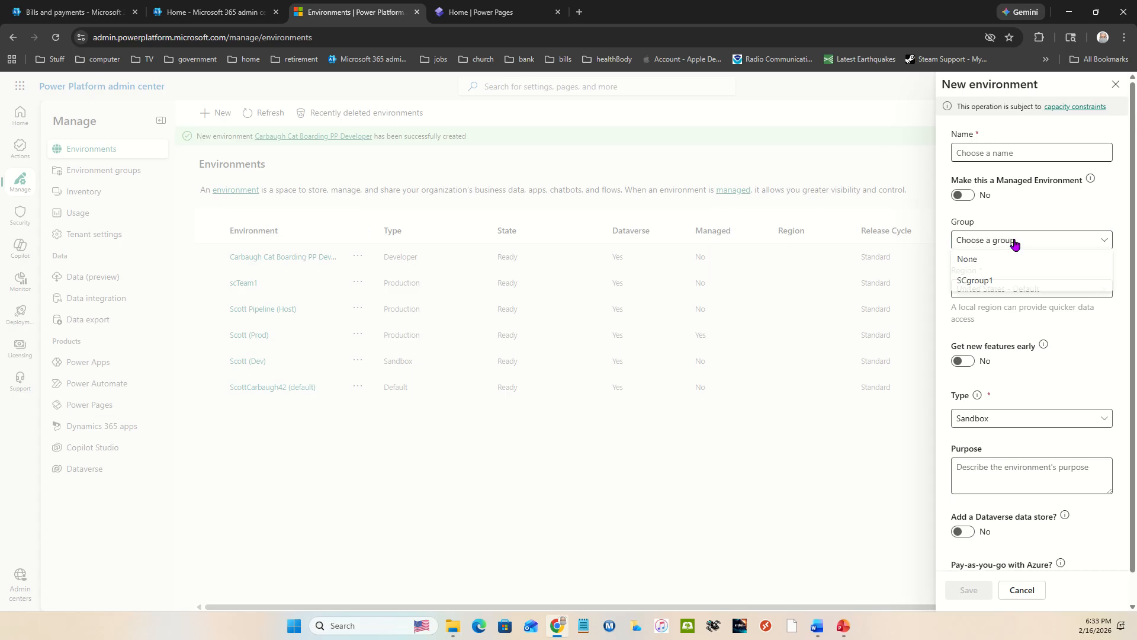
click(1066, 213)
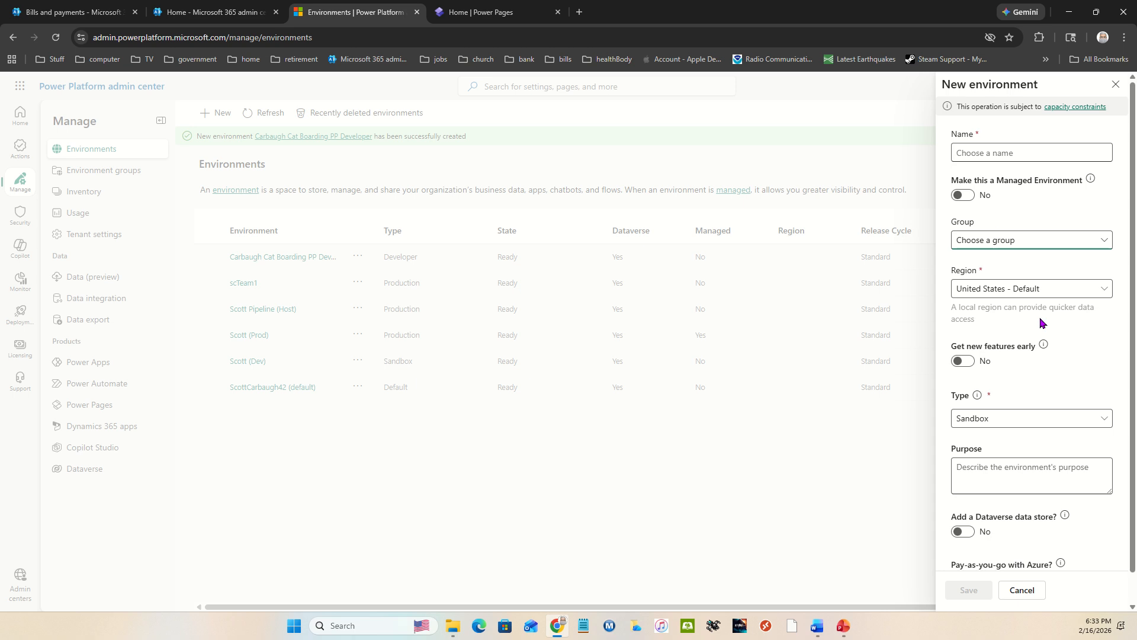
click(1026, 419)
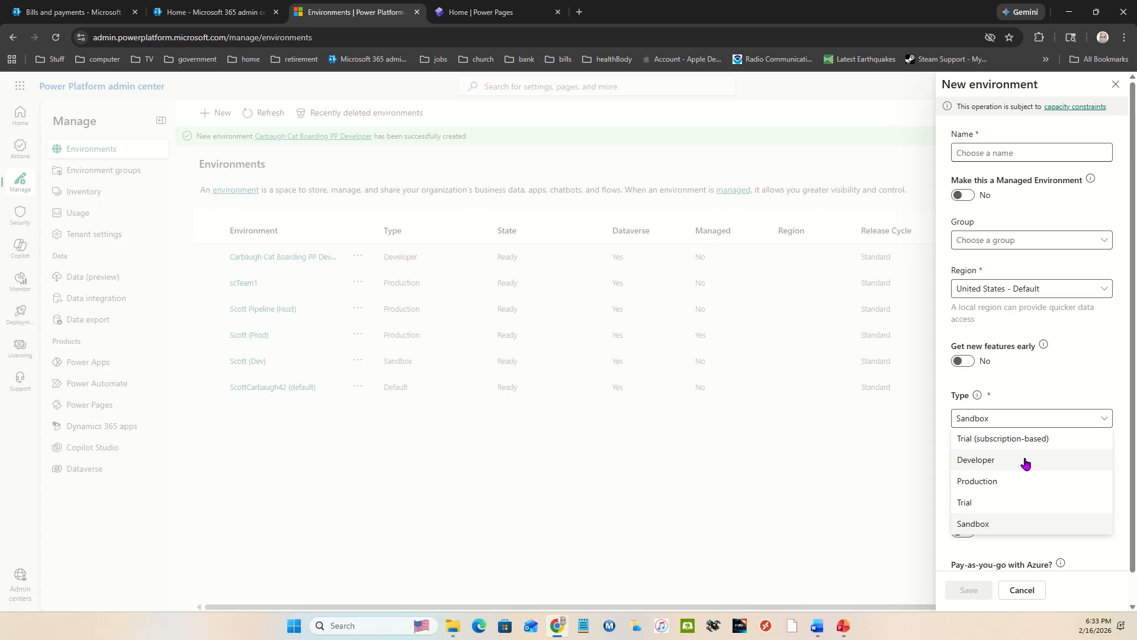
key(Escape)
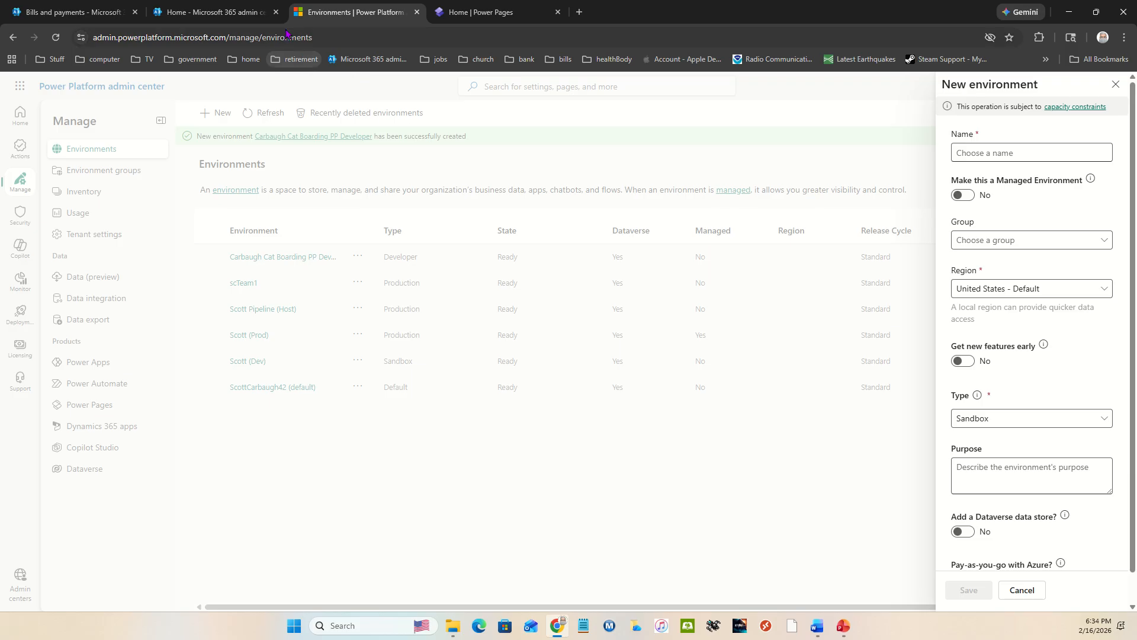
click(480, 12)
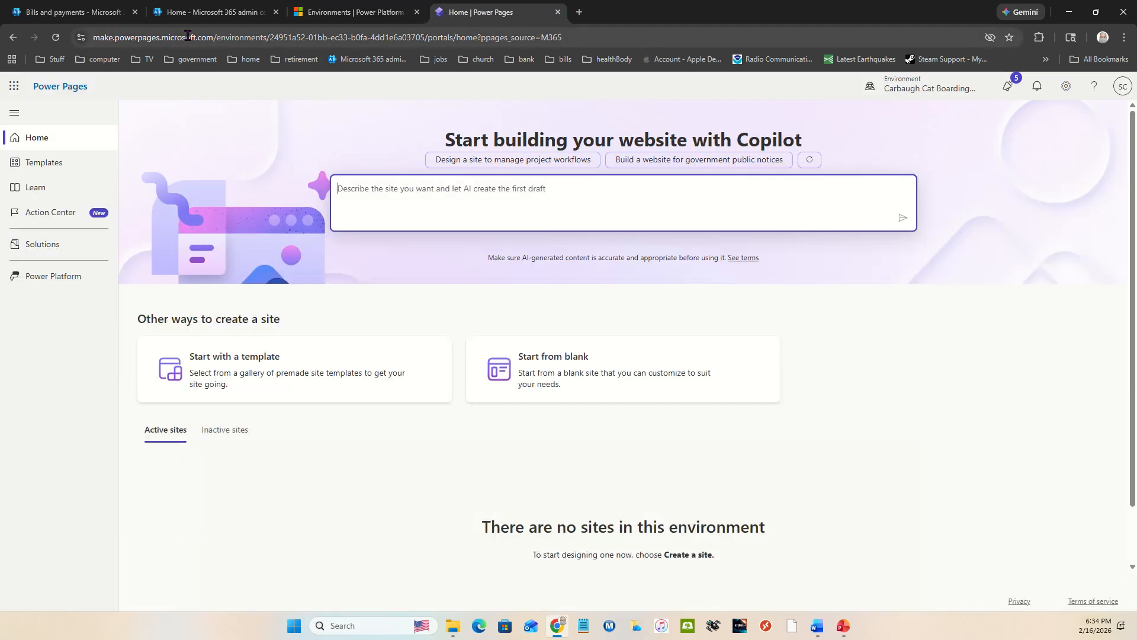
click(335, 9)
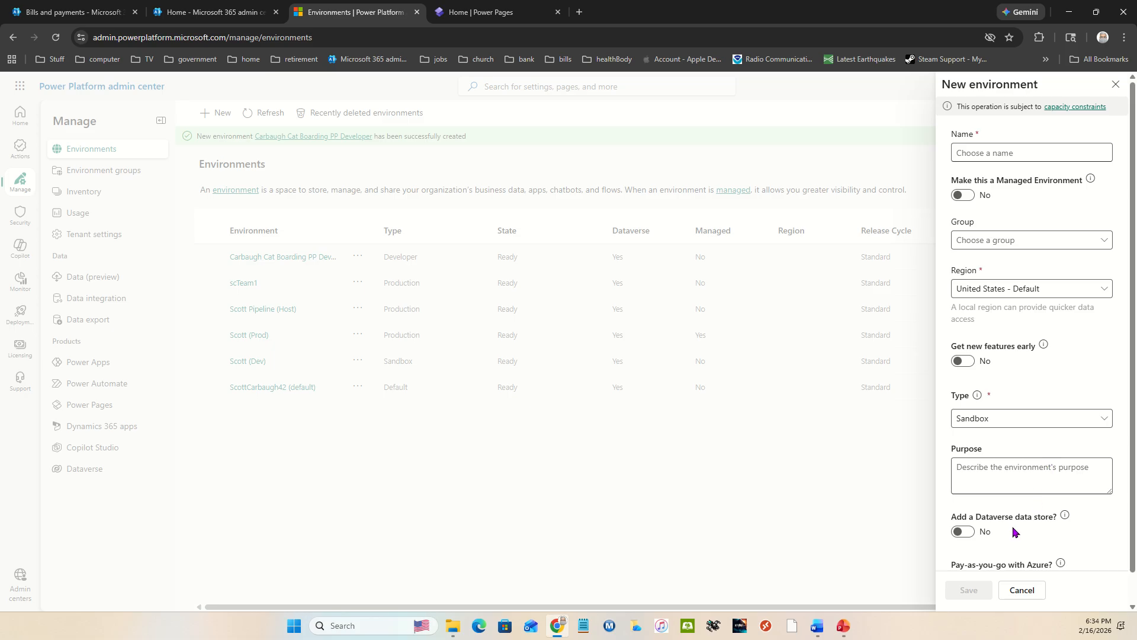
Set the new environment's type to Developer and review its Dataverse and pay-as-you-go settings.
scroll(1012, 527, down, 1)
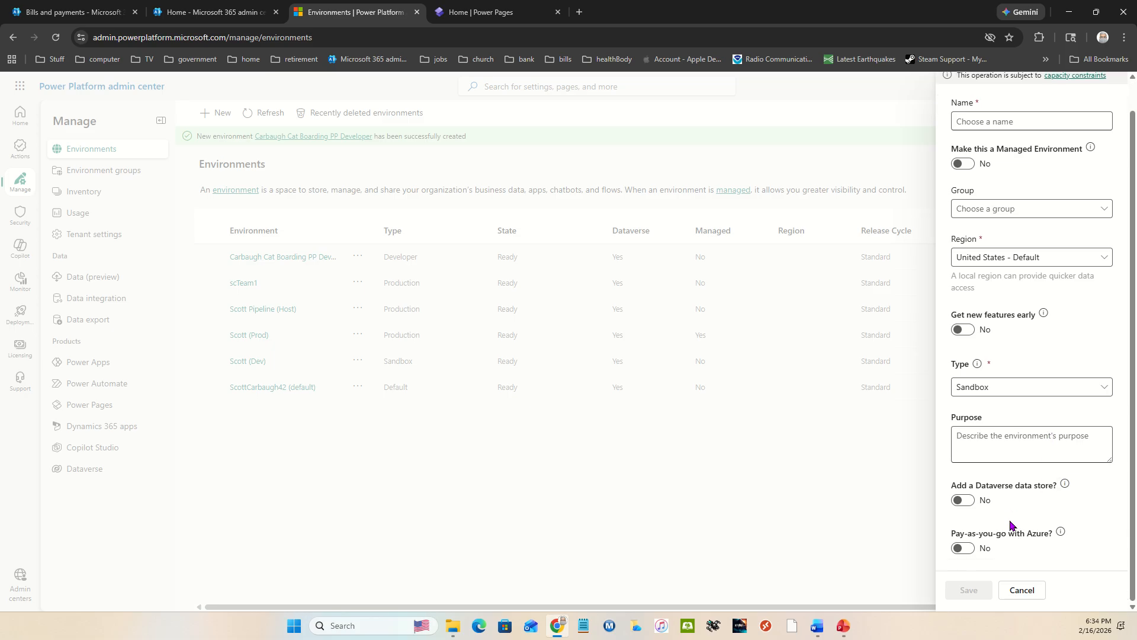
click(965, 501)
click(964, 502)
click(1012, 388)
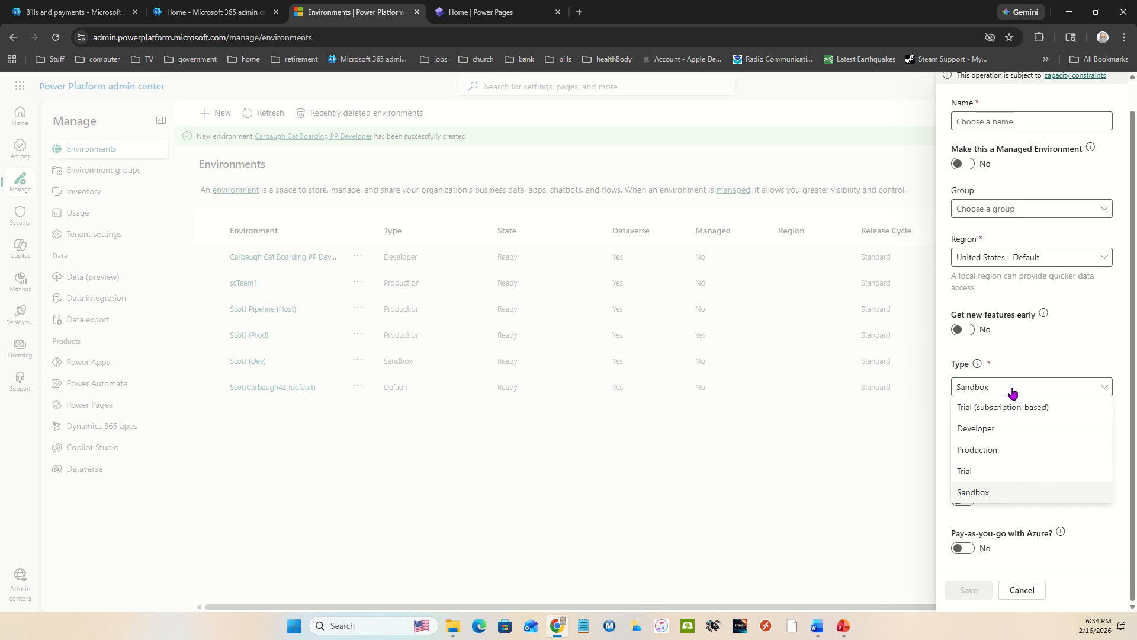
click(1016, 428)
scroll(1073, 536, down, 2)
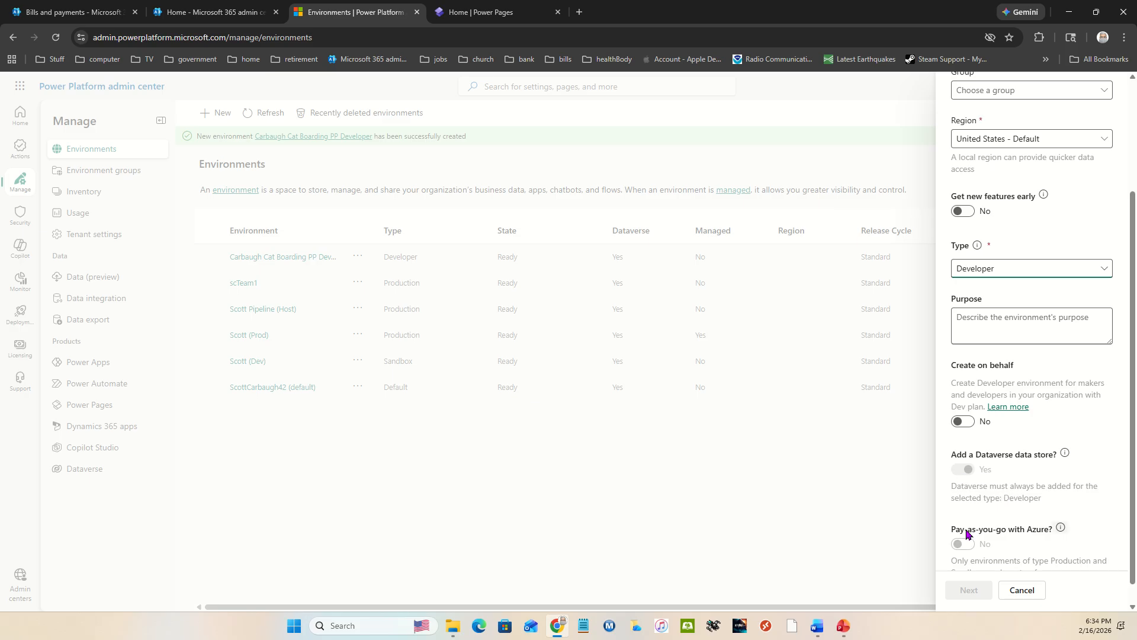
scroll(1016, 550, down, 1)
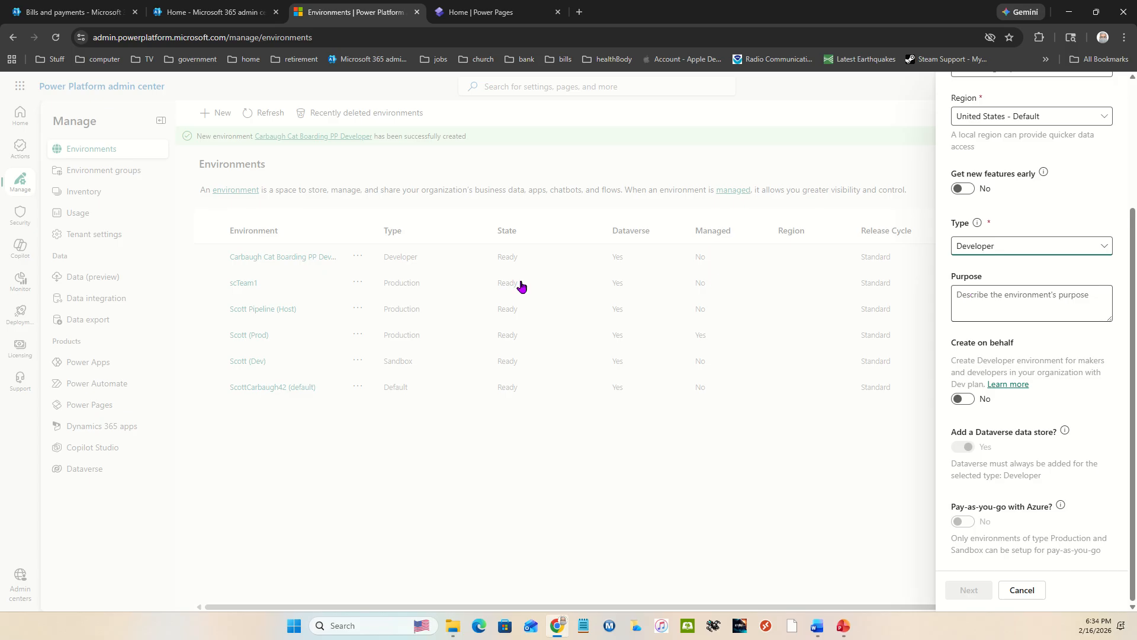
Switch to Power Pages, browse the starter and business-need site templates, and leave the gallery without choosing one.
click(466, 15)
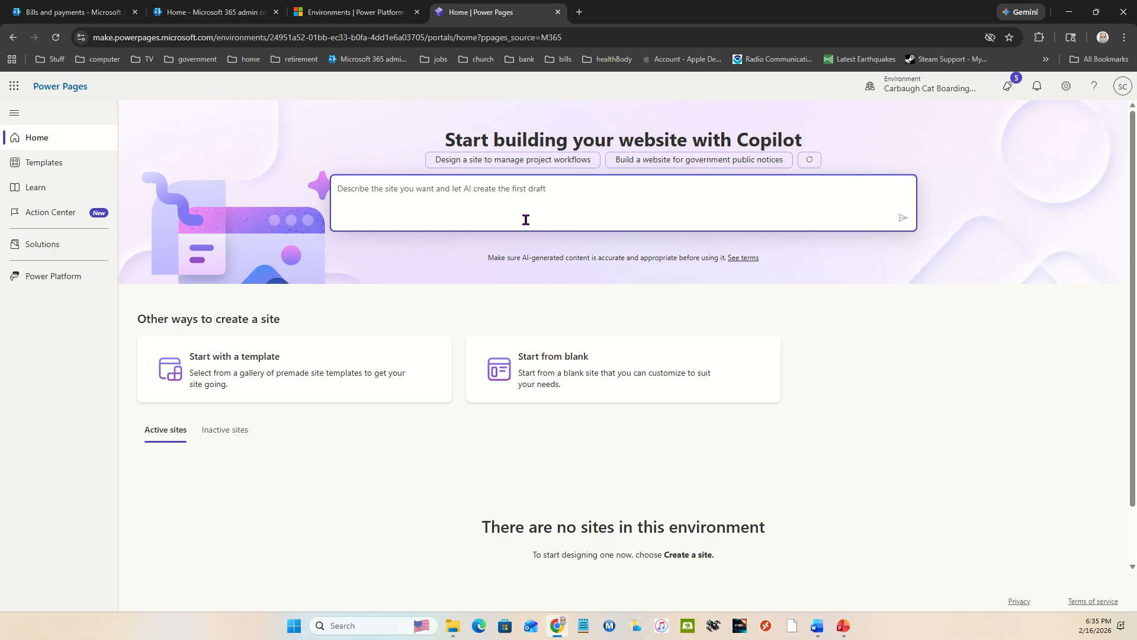
click(292, 356)
scroll(465, 406, down, 1)
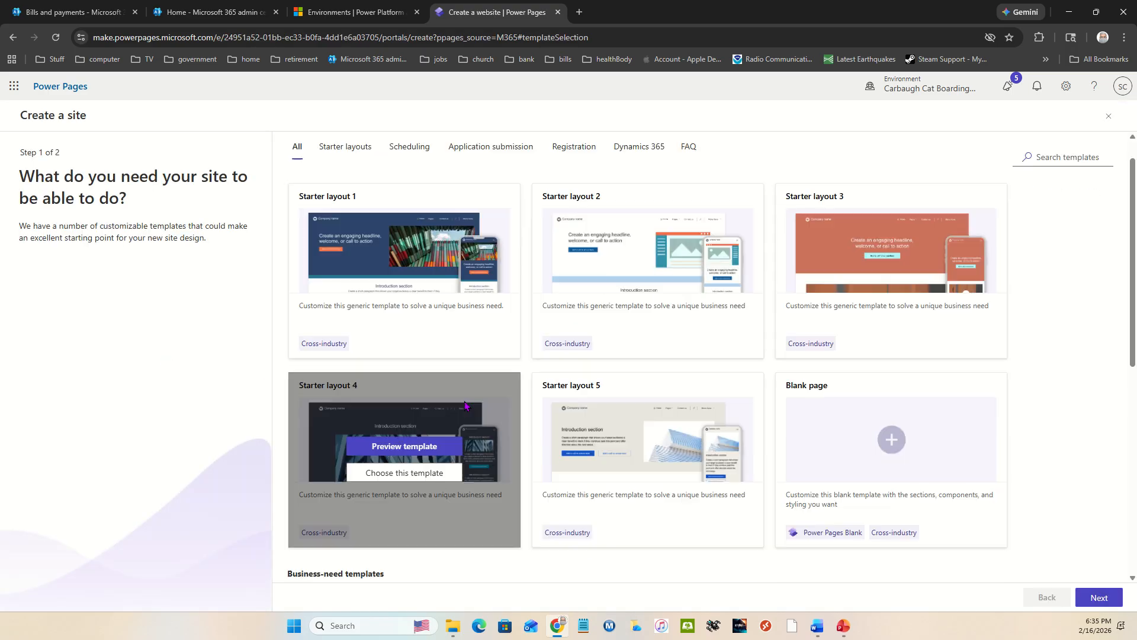
scroll(465, 406, down, 7)
scroll(450, 385, up, 1)
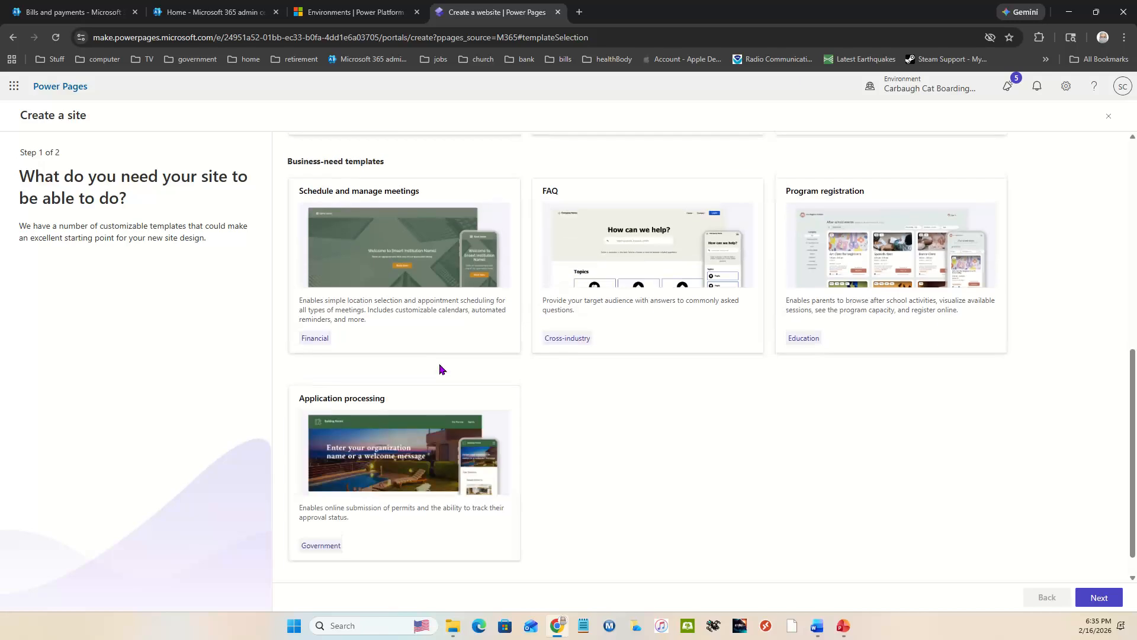
scroll(439, 369, up, 6)
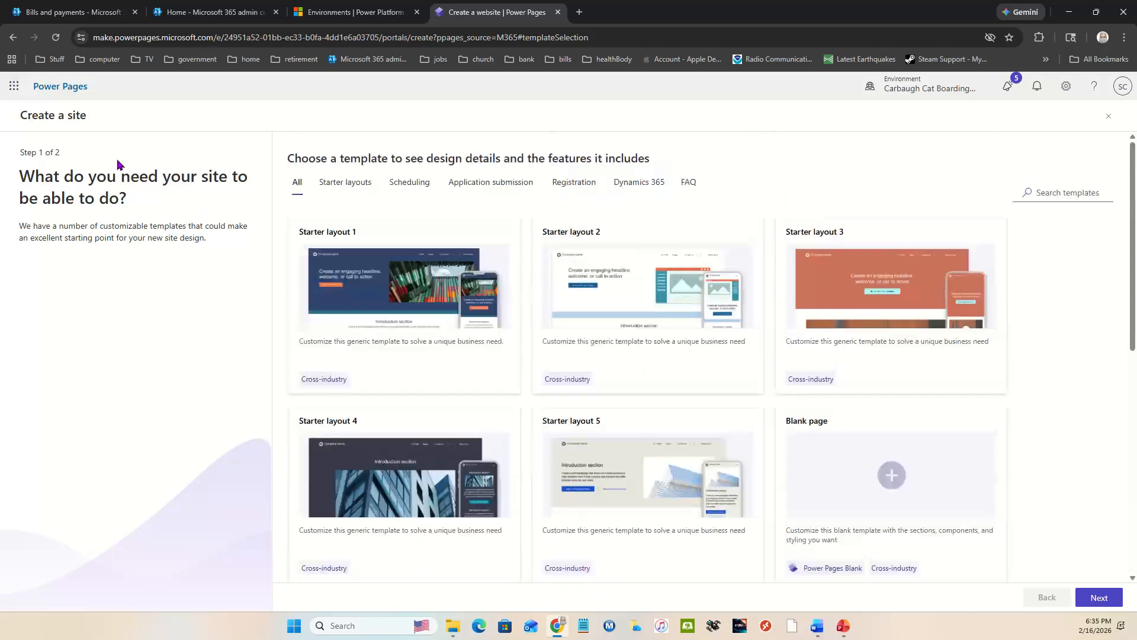
click(1109, 117)
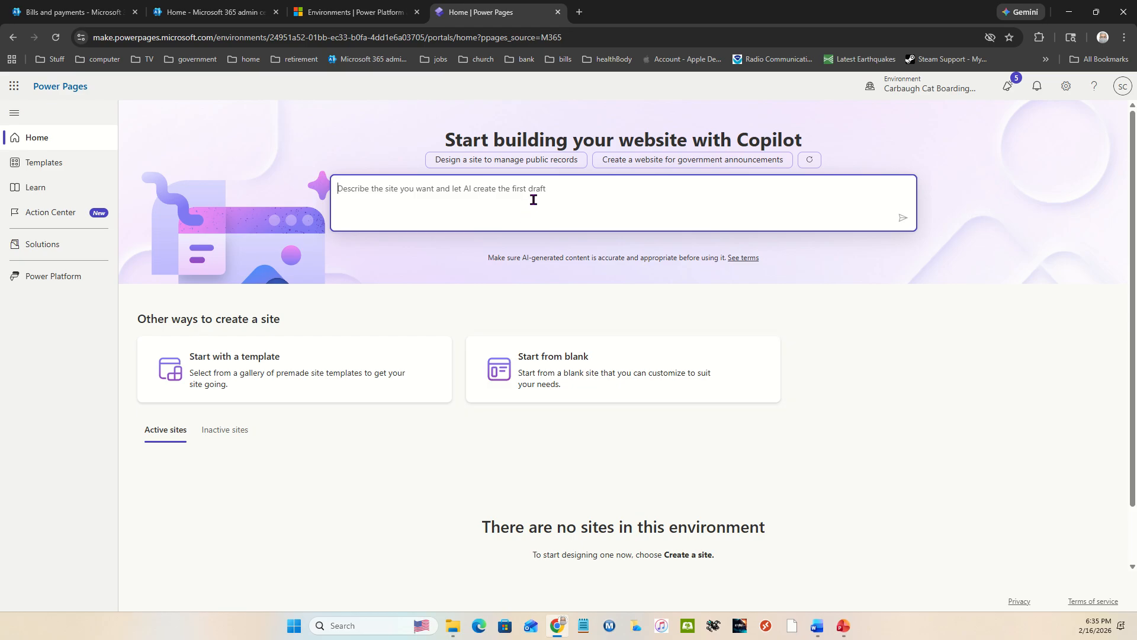
Have Copilot "create a site for cat boarding business called Carbaugh Cat Boarding" and accept the suggested site details.
text(c)
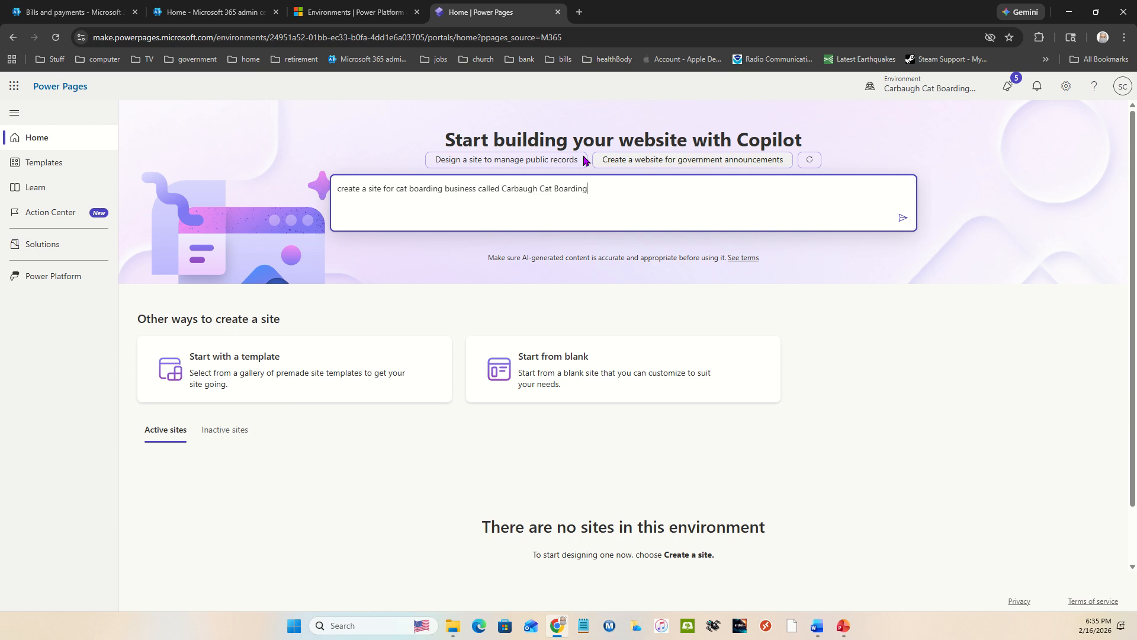
click(901, 218)
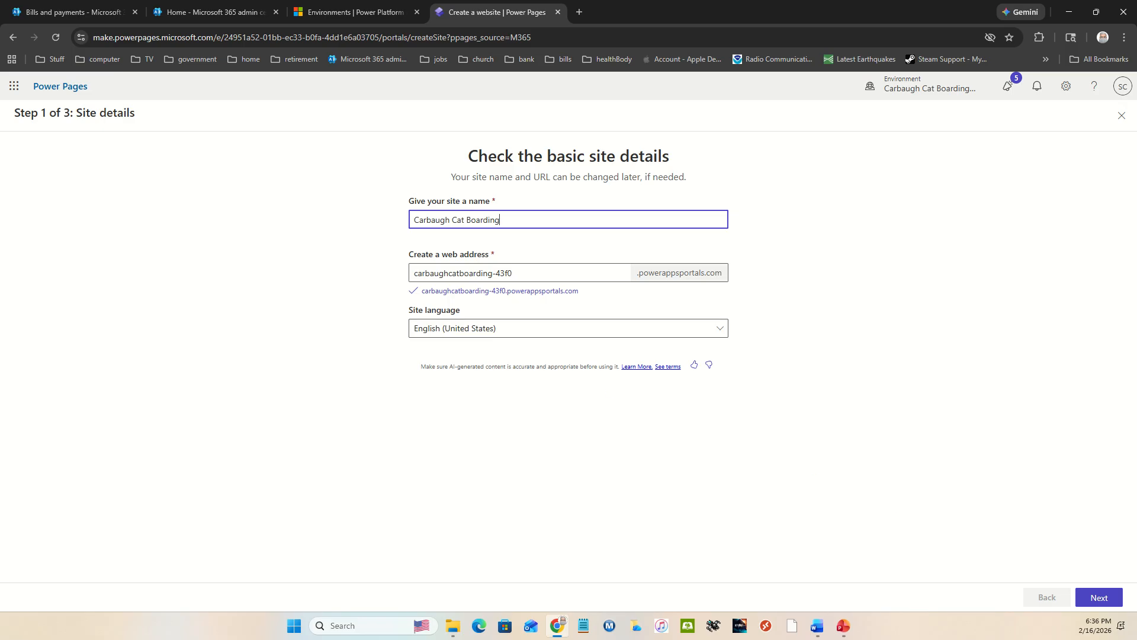
click(1101, 598)
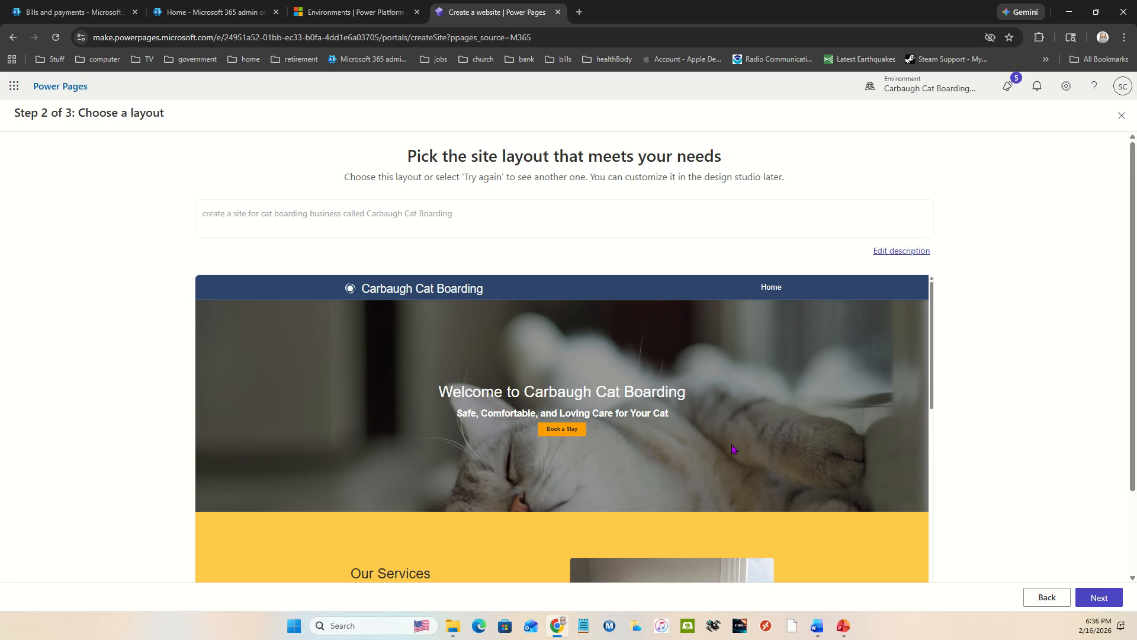
Review the generated home page layout from header to footer and accept it for the site.
scroll(733, 449, down, 10)
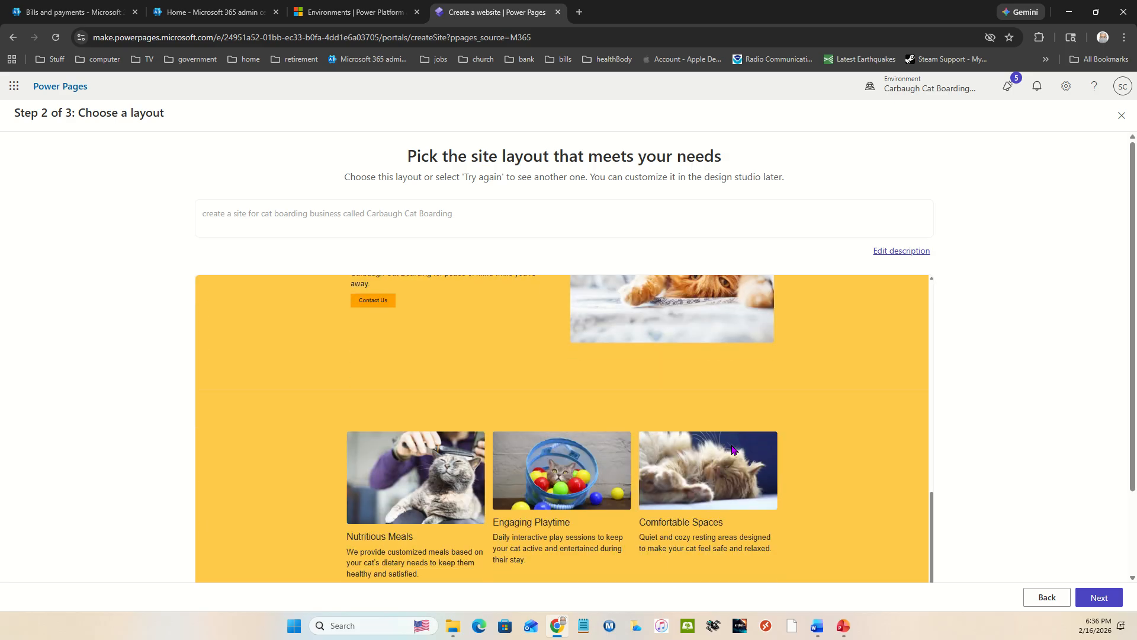
scroll(734, 453, down, 2)
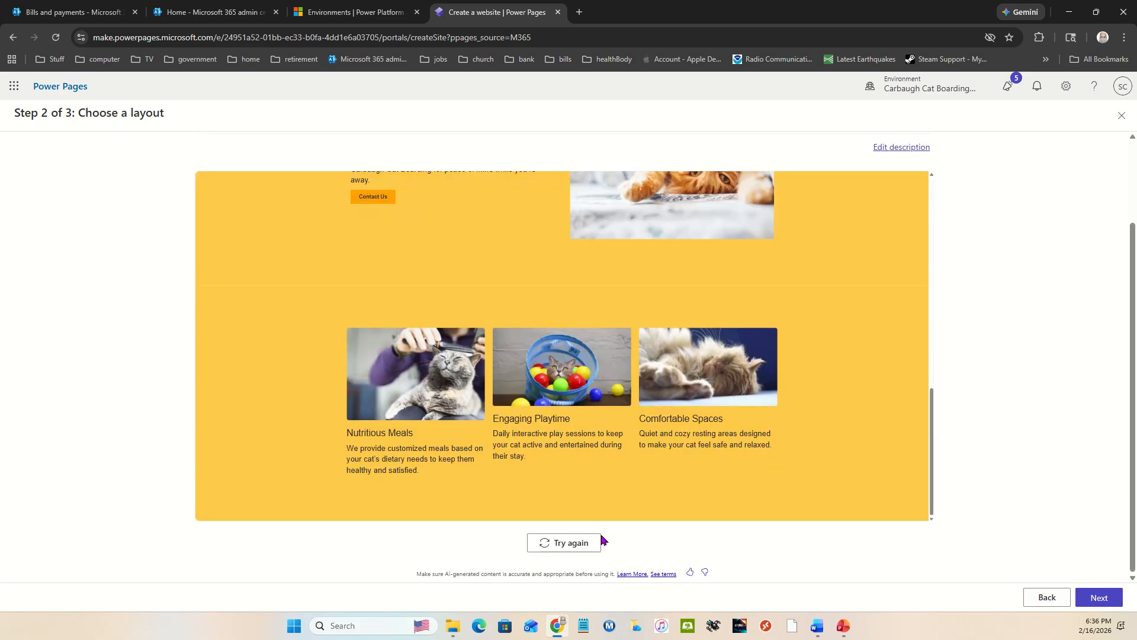
scroll(853, 460, up, 10)
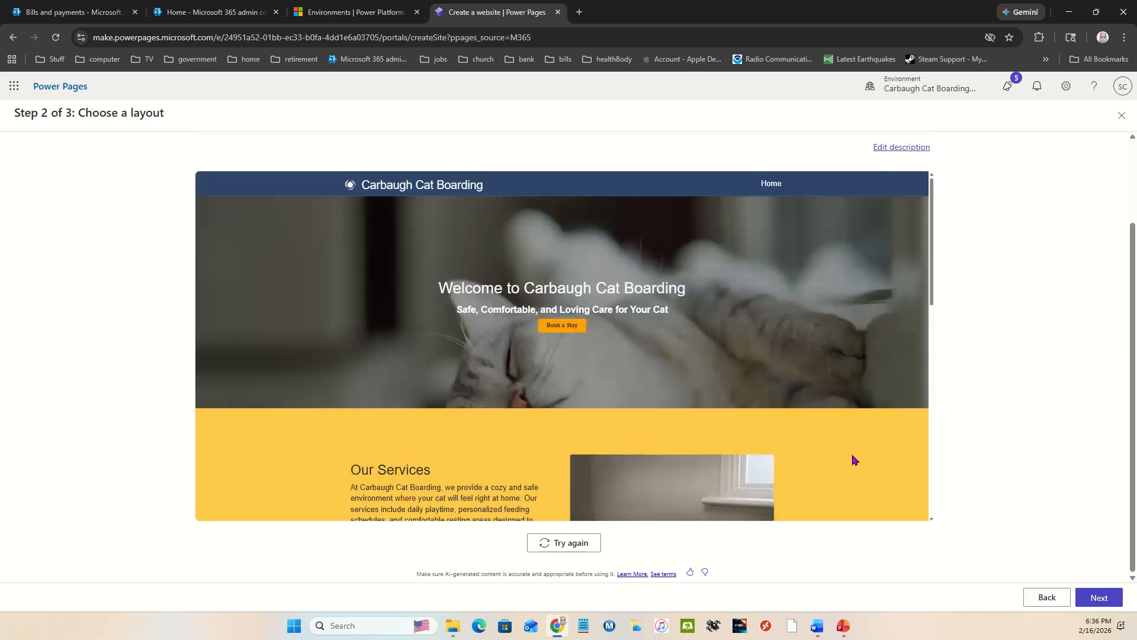
scroll(853, 459, down, 3)
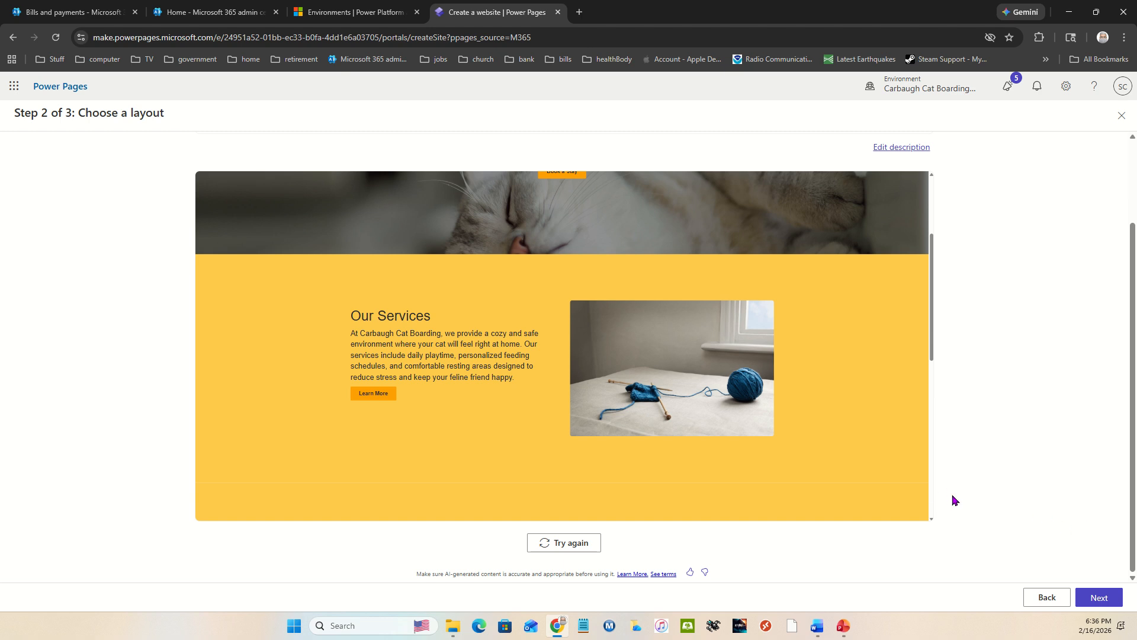
click(1098, 597)
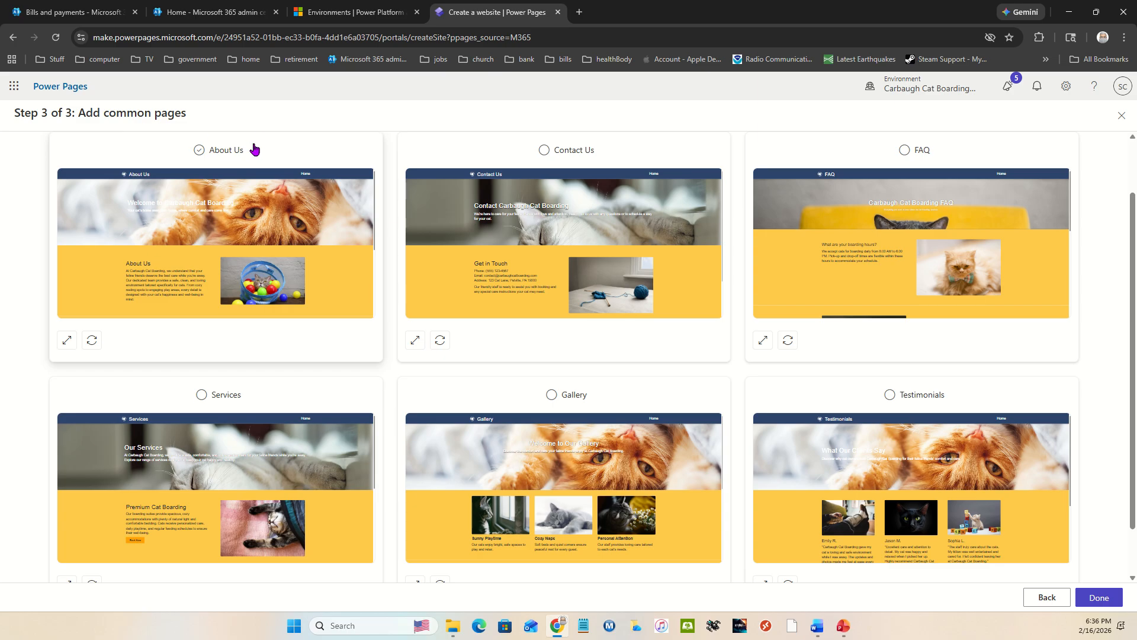
Include the About Us, Contact Us, Gallery and FAQ pages in the new site.
click(200, 150)
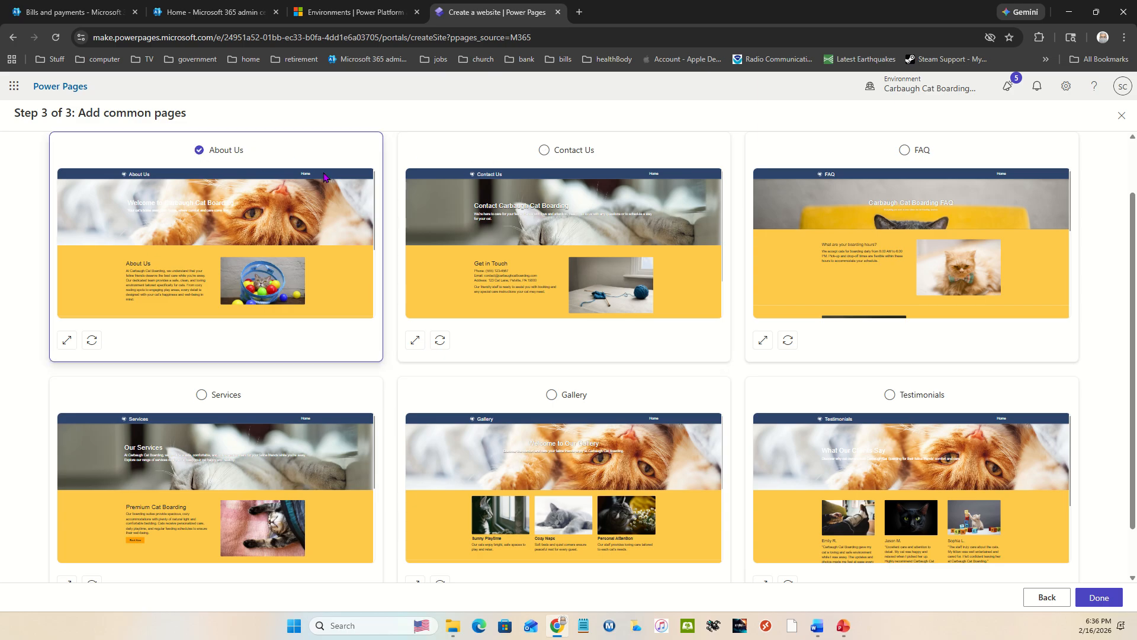
click(550, 150)
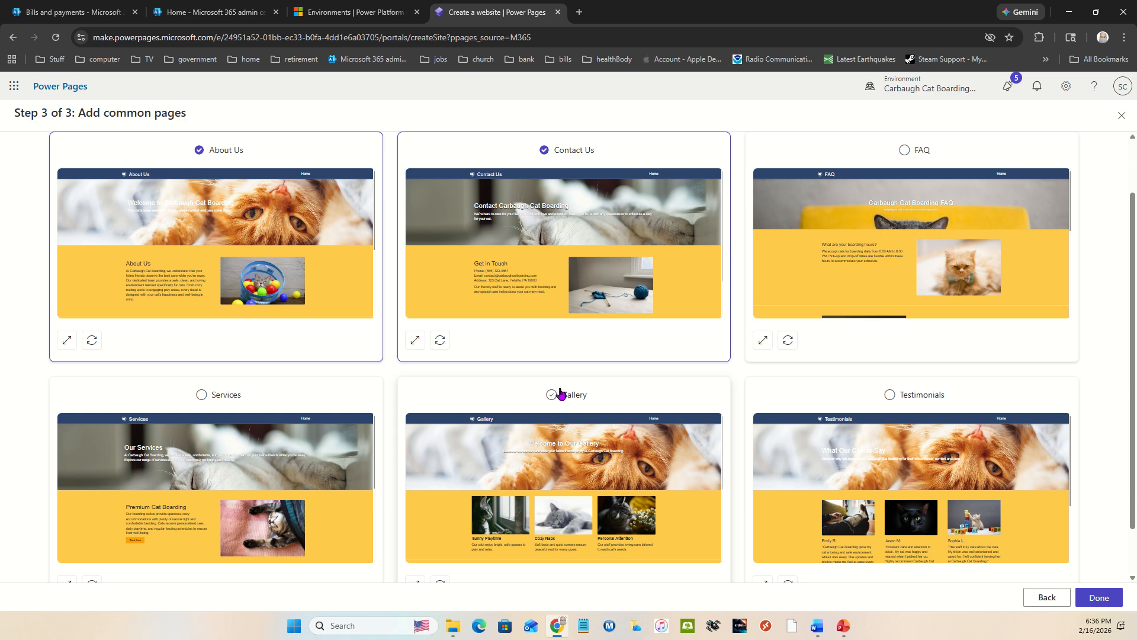
click(551, 394)
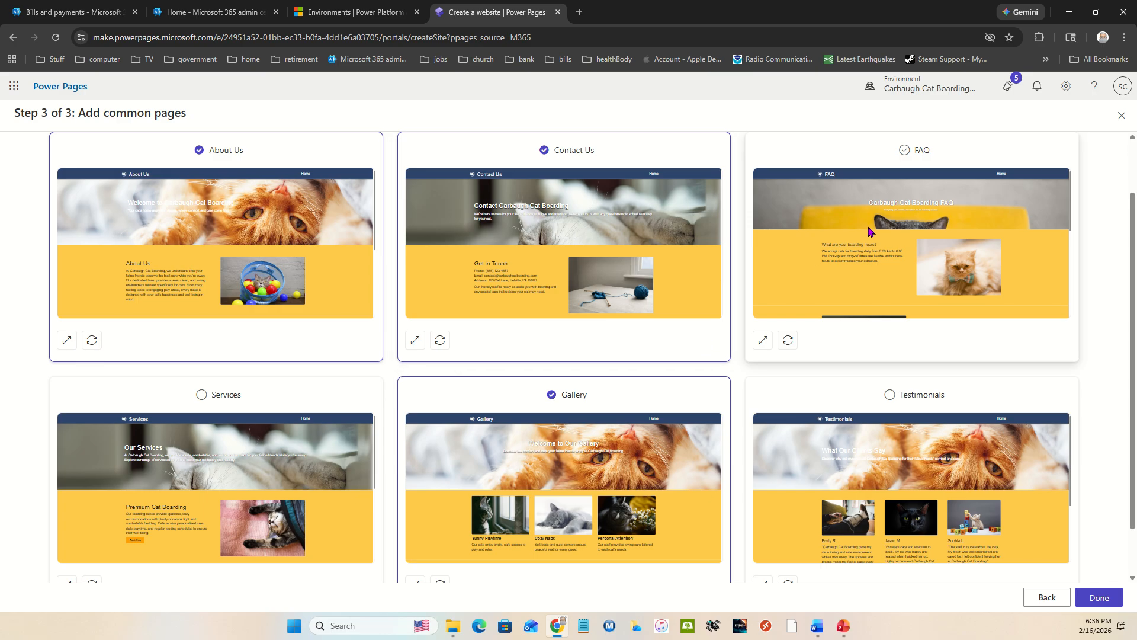
click(904, 150)
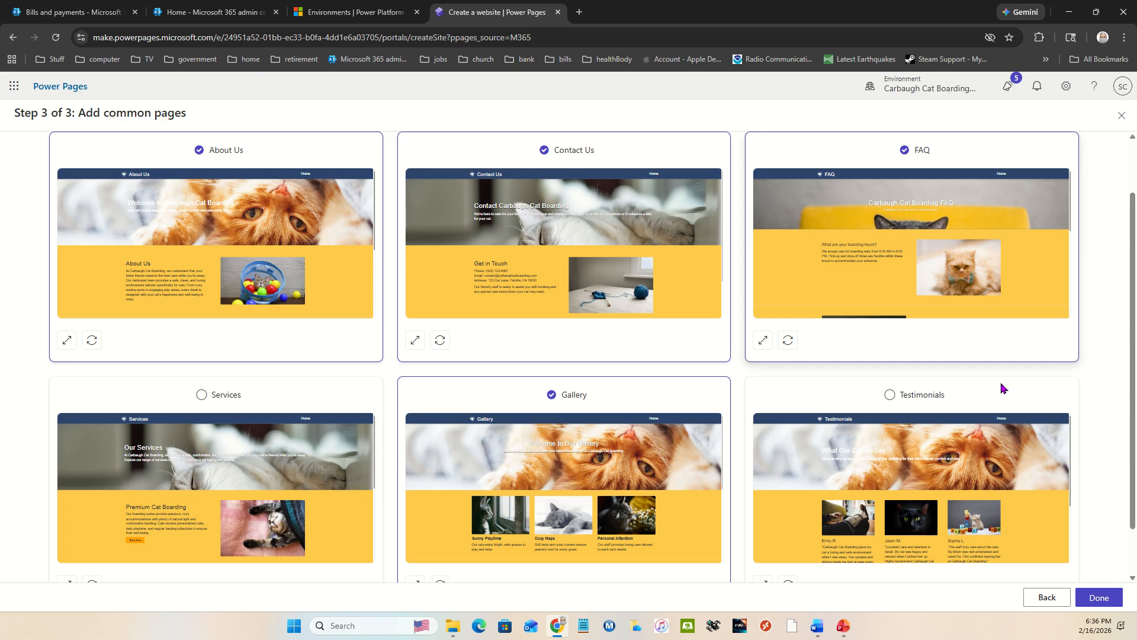
scroll(1032, 466, down, 2)
scroll(1116, 503, down, 1)
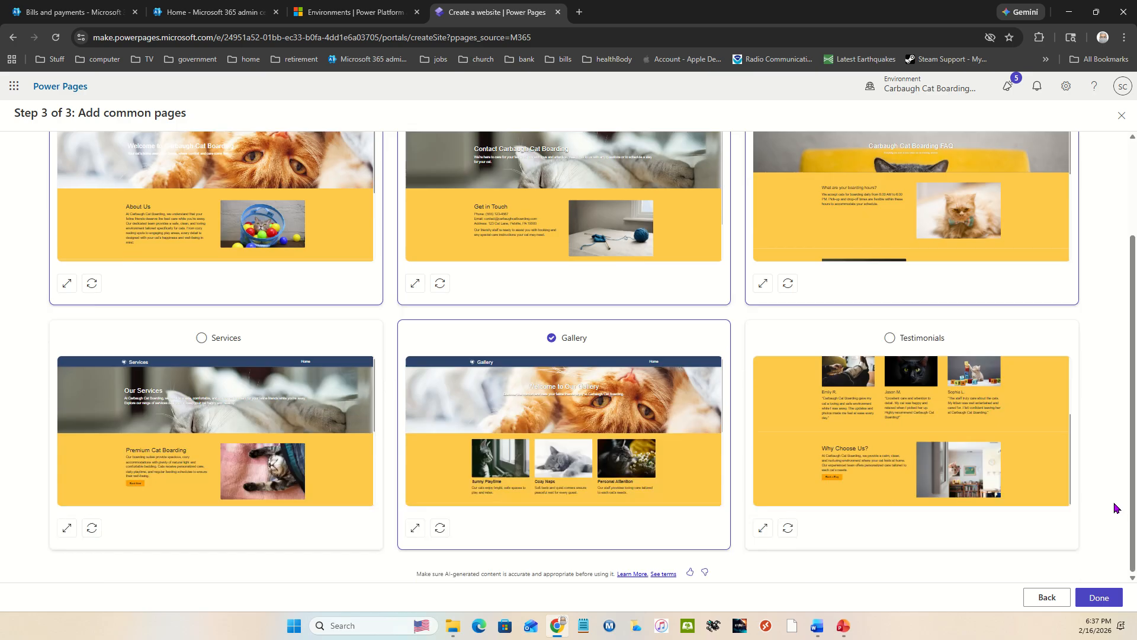
Finish the common pages selection and generate the Carbaugh Cat Boarding site.
click(1105, 603)
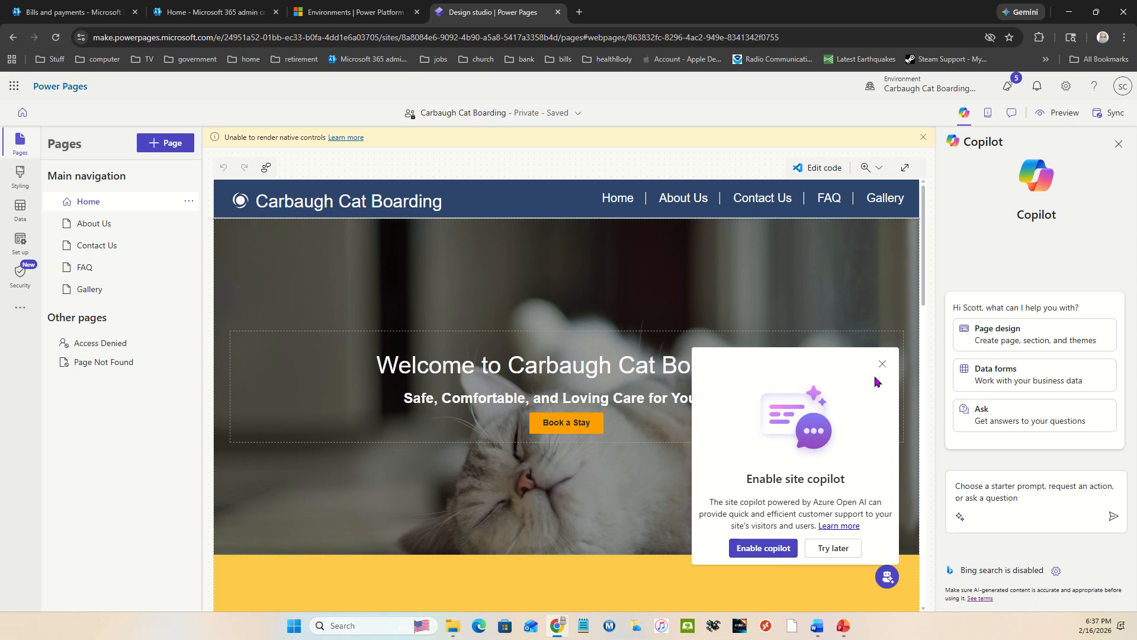
View the site copilot's agent setup options, dismiss the notices there, and return to the site's pages.
click(766, 547)
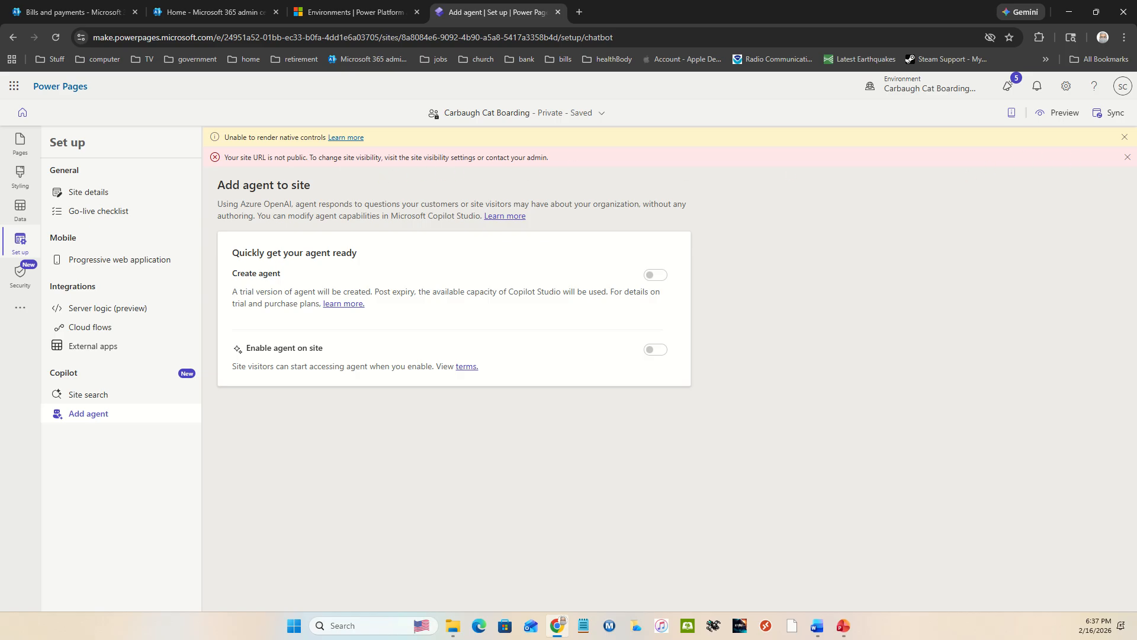
click(1127, 157)
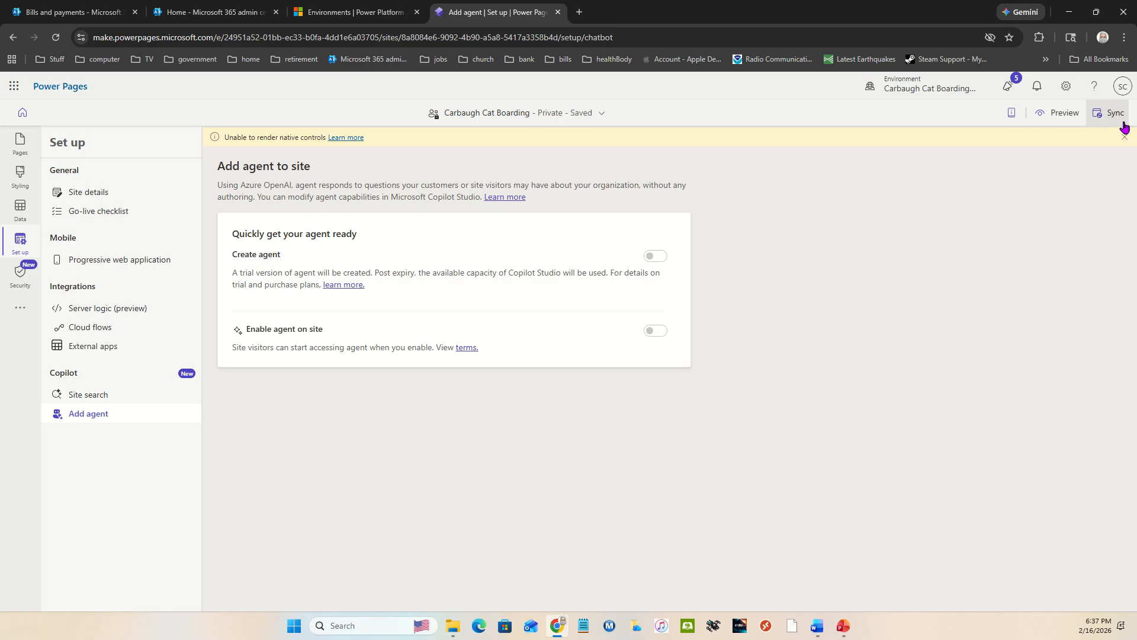
click(1124, 137)
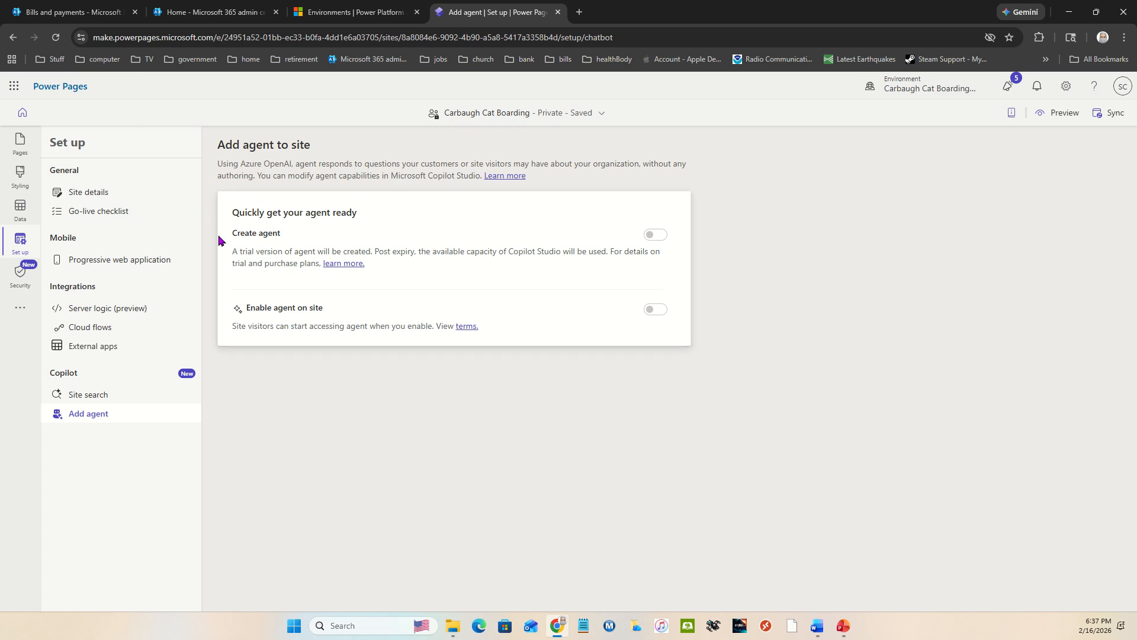
click(19, 142)
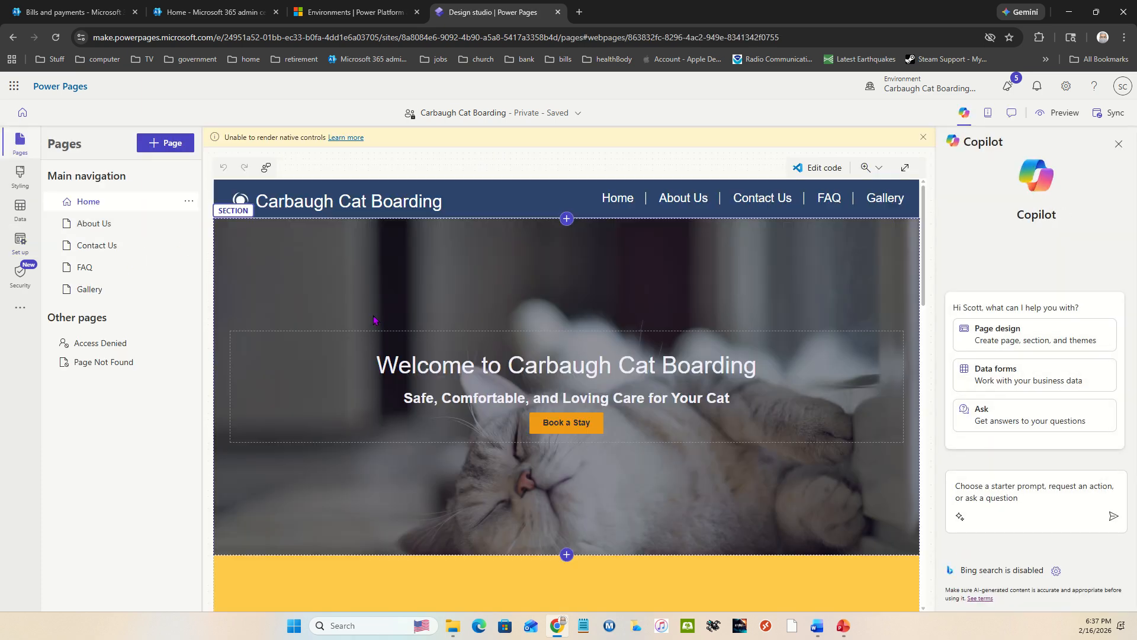
click(107, 296)
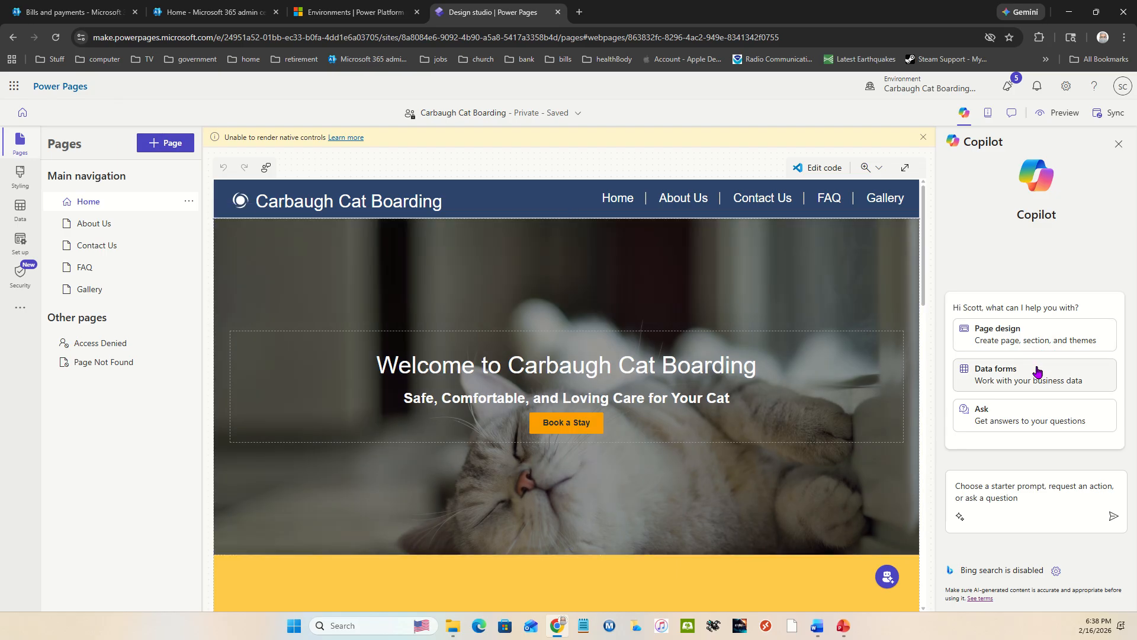
Open the site's data workspace and browse the list of other tables available to the site.
click(24, 206)
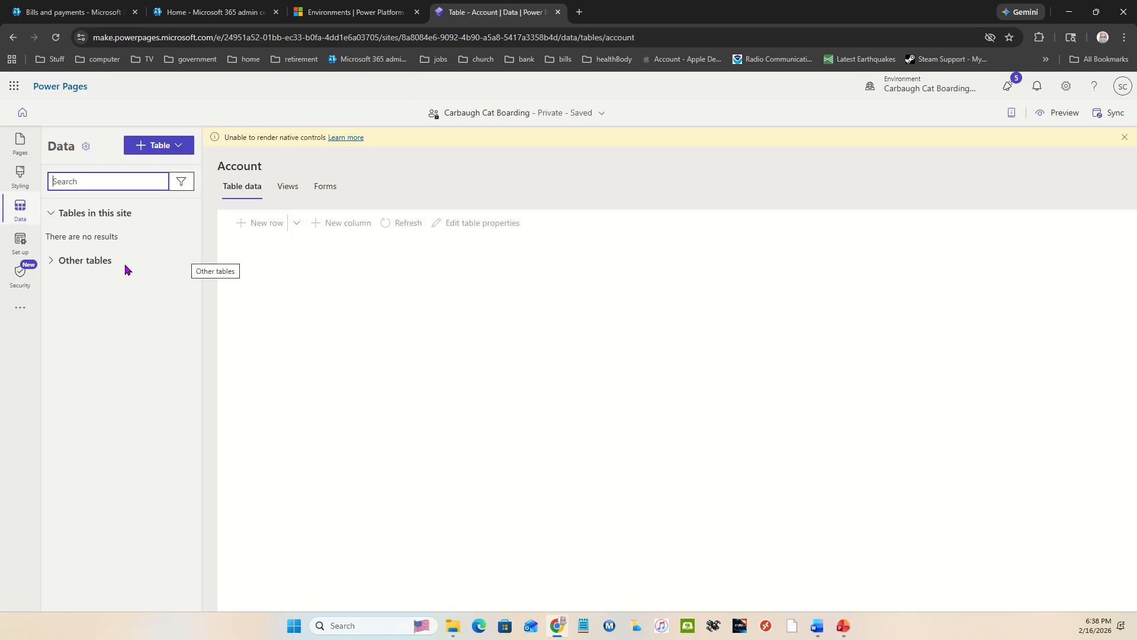
click(52, 261)
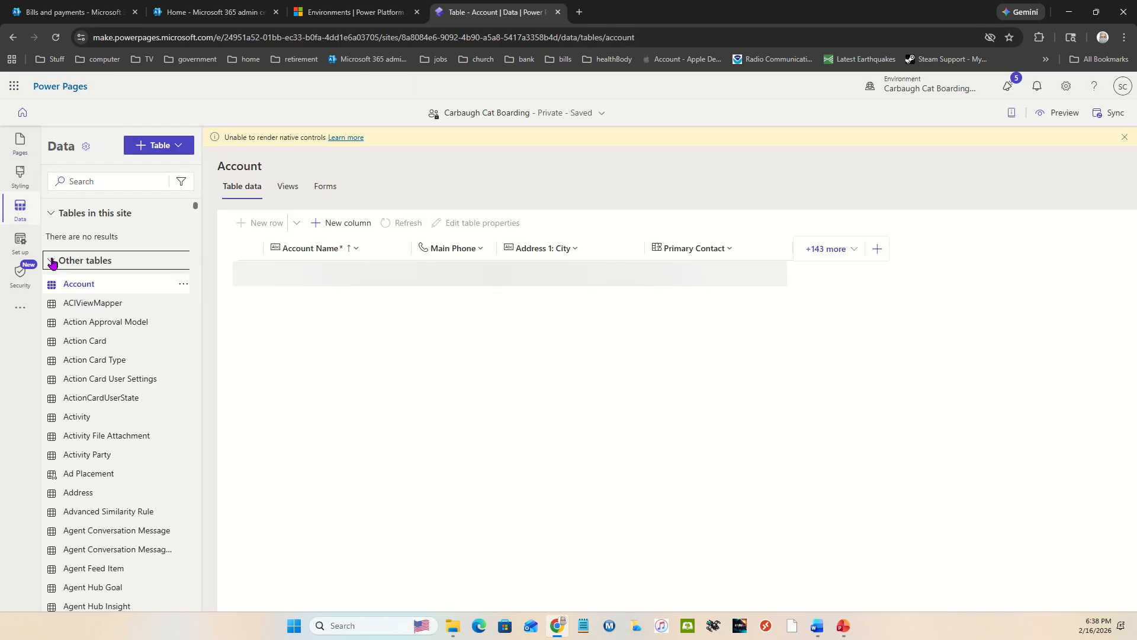
scroll(107, 458, down, 10)
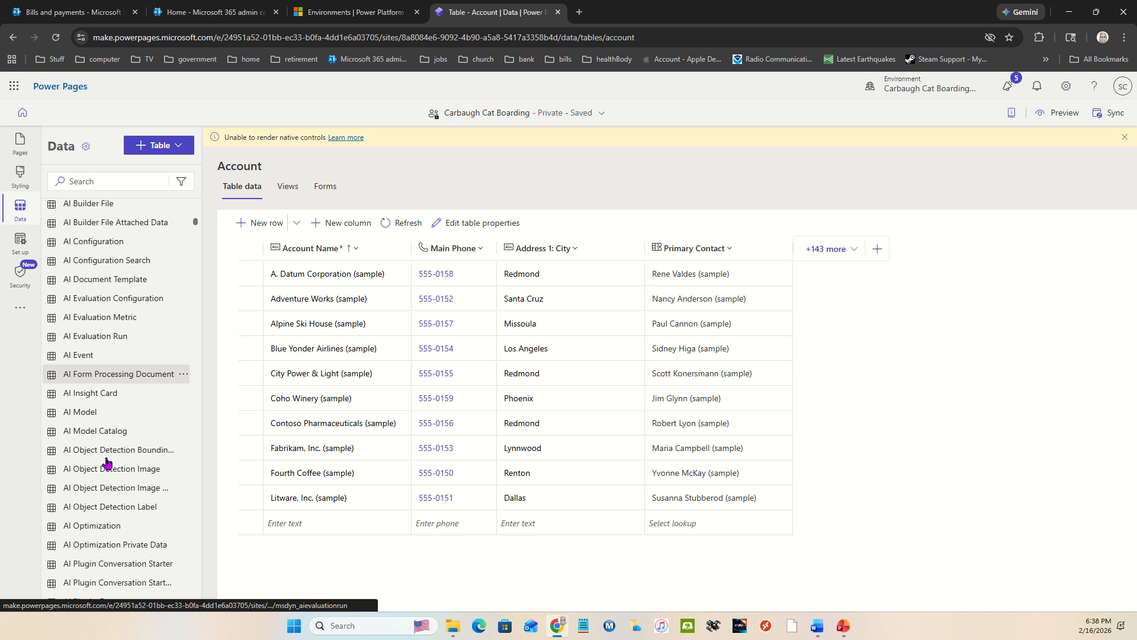
scroll(107, 461, down, 5)
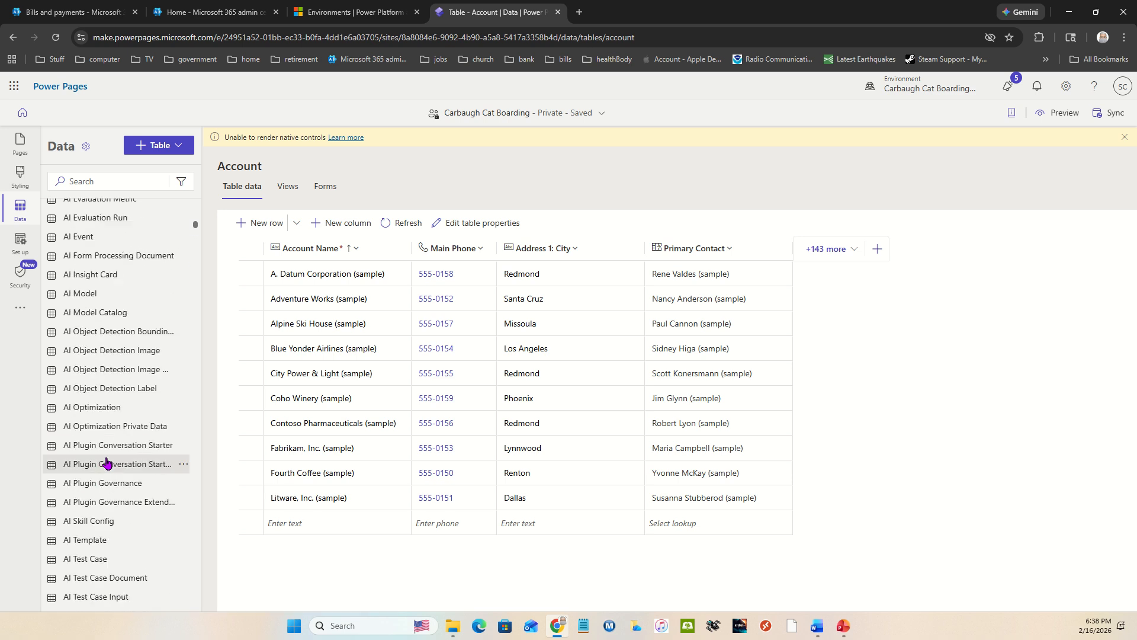
scroll(106, 462, up, 15)
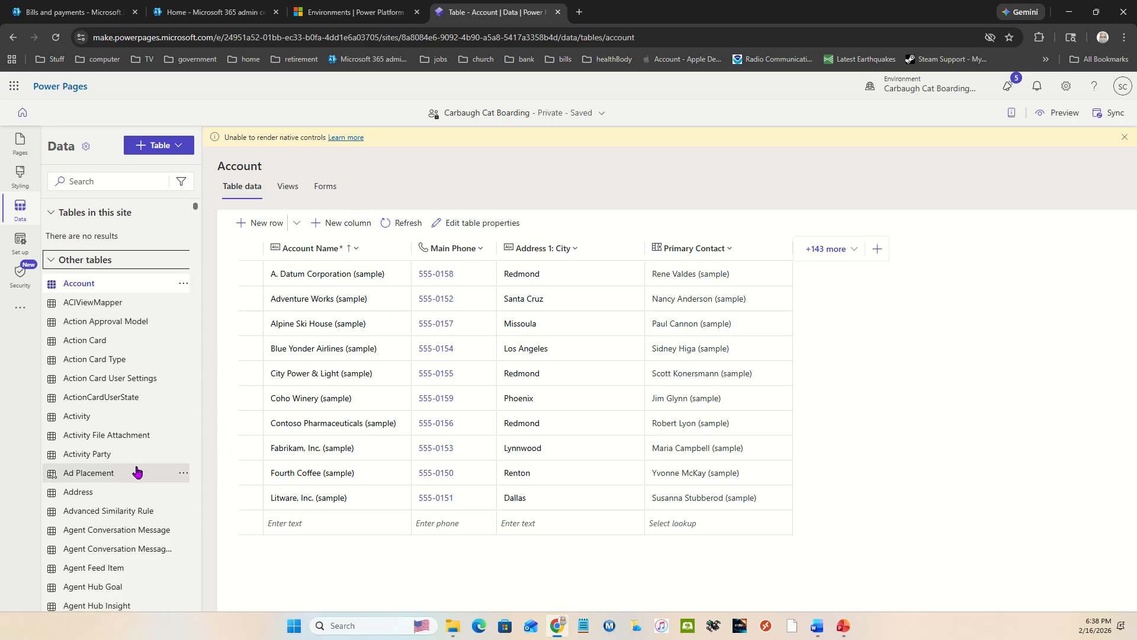
scroll(136, 472, down, 5)
Search the tables for "contac", review the Contact table's data, and return to the site's pages.
click(105, 181)
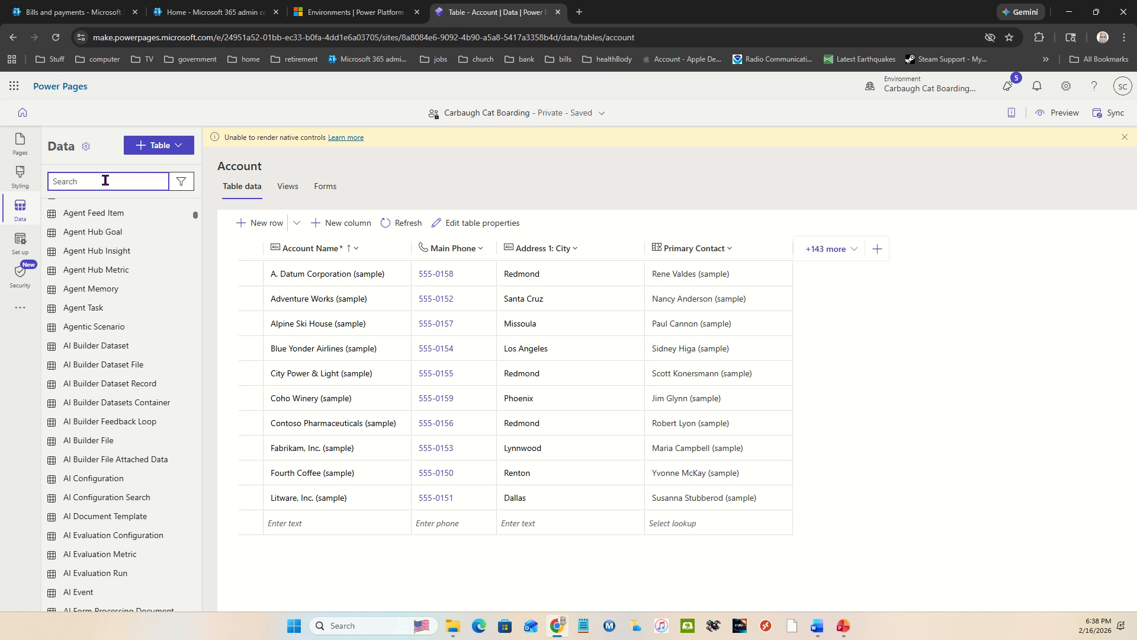
text(contac)
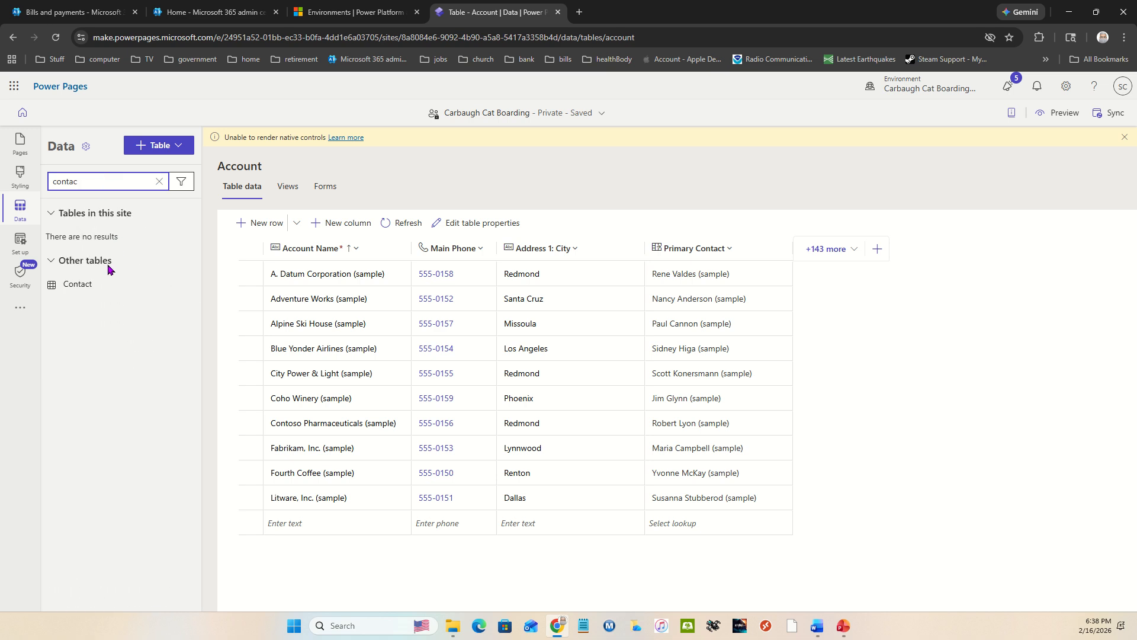
click(82, 287)
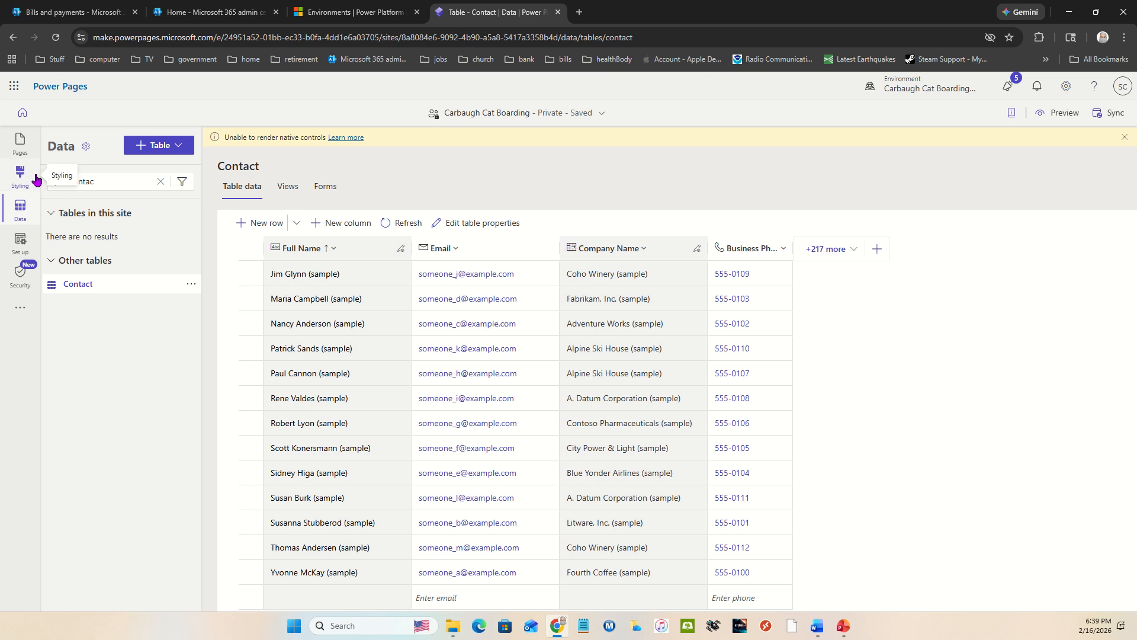
click(20, 143)
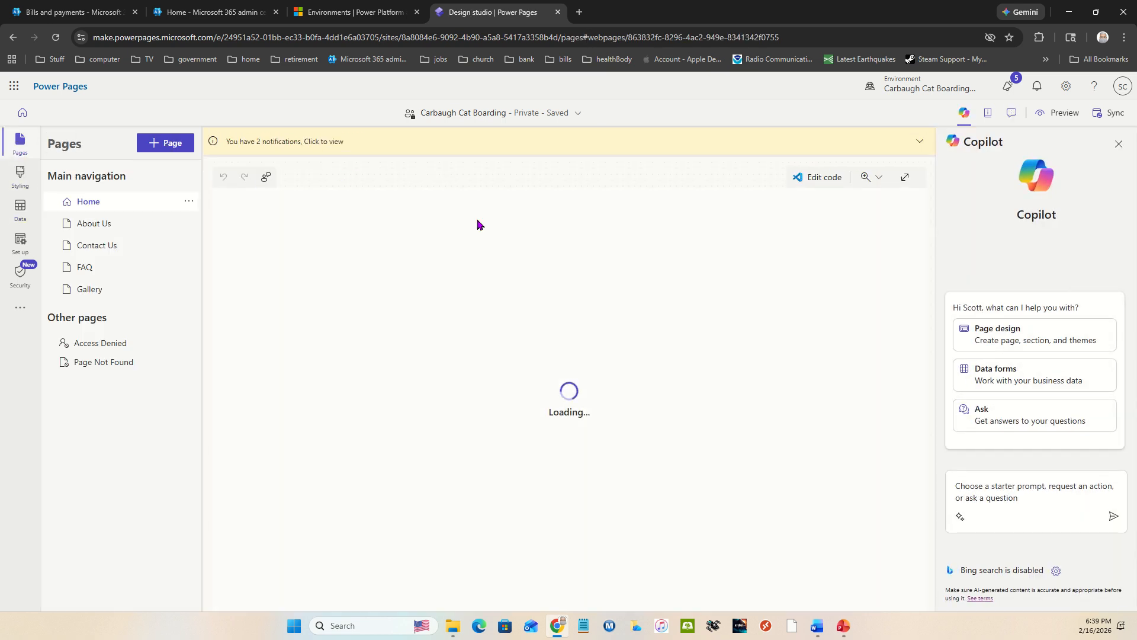